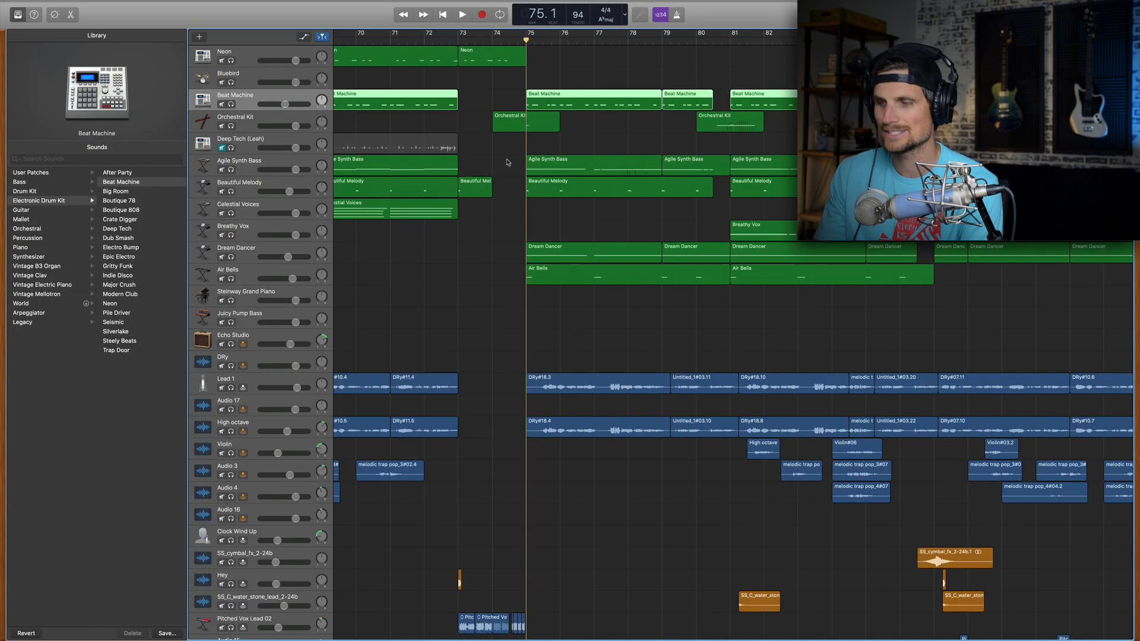
# Step: Audition the soloed Beat Machine track from bar 75, stop playback and turn its solo off
pyautogui.click(484, 218)
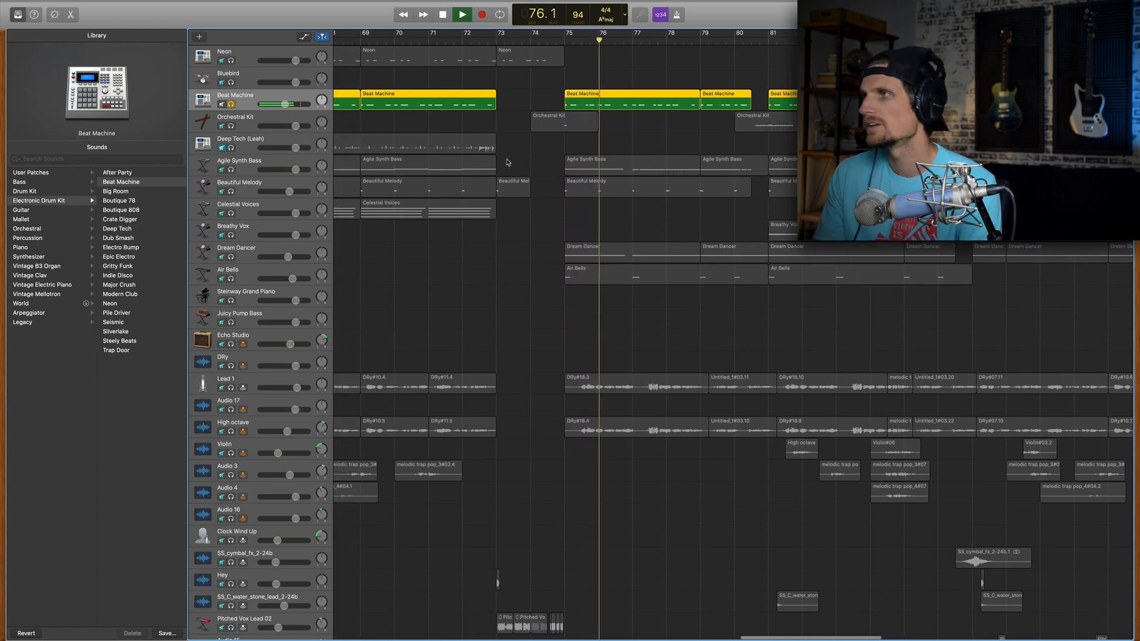
pyautogui.press('space')
pyautogui.press('s')
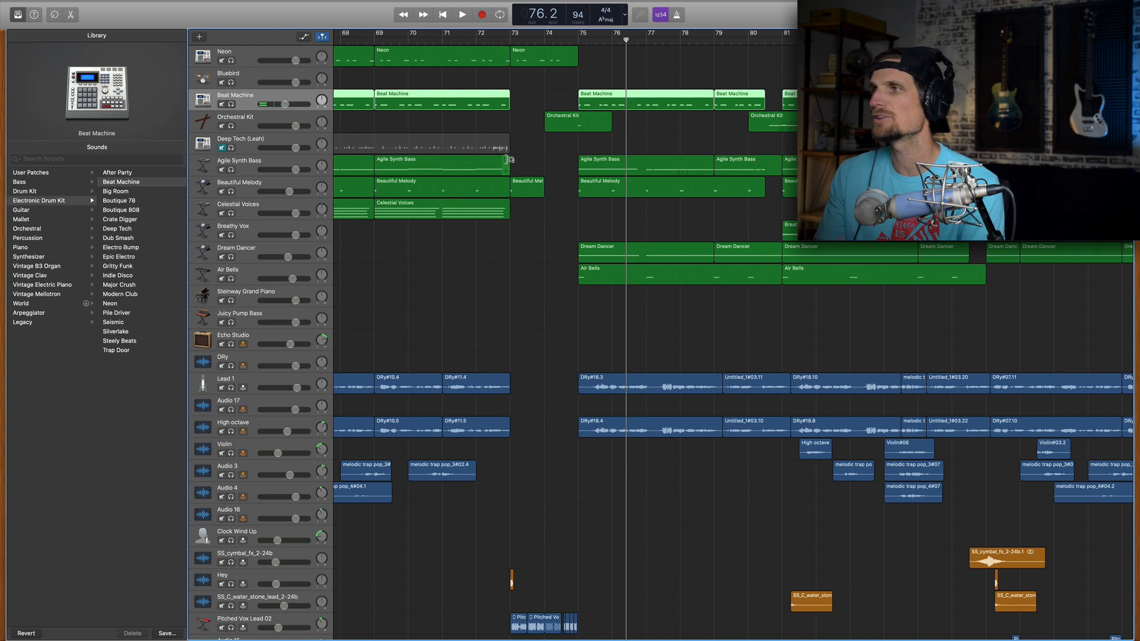
# Step: Select the Agile Synth Bass track and view its patch among the Bass sounds of the Synthesizer category
pyautogui.click(250, 164)
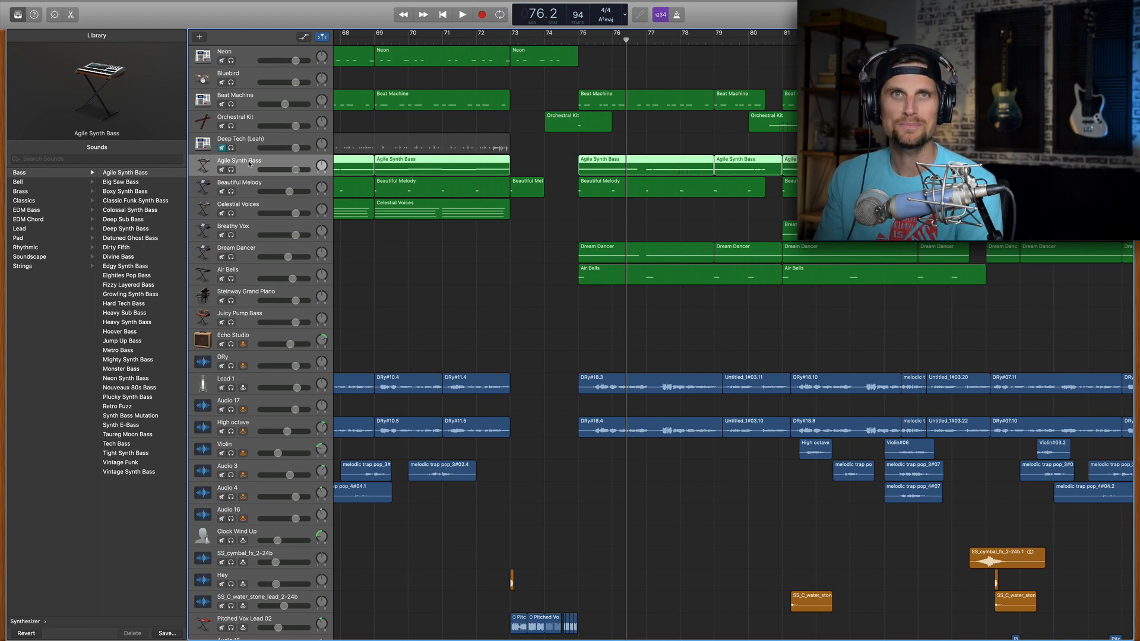
pyautogui.hscroll(-4, 118, 209)
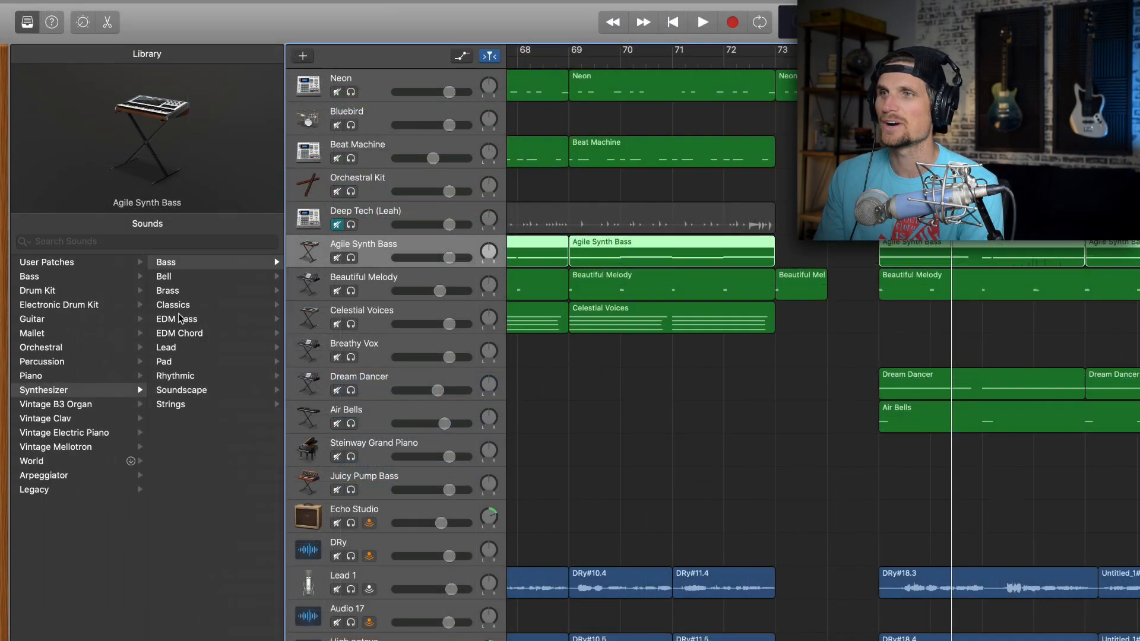
pyautogui.click(174, 262)
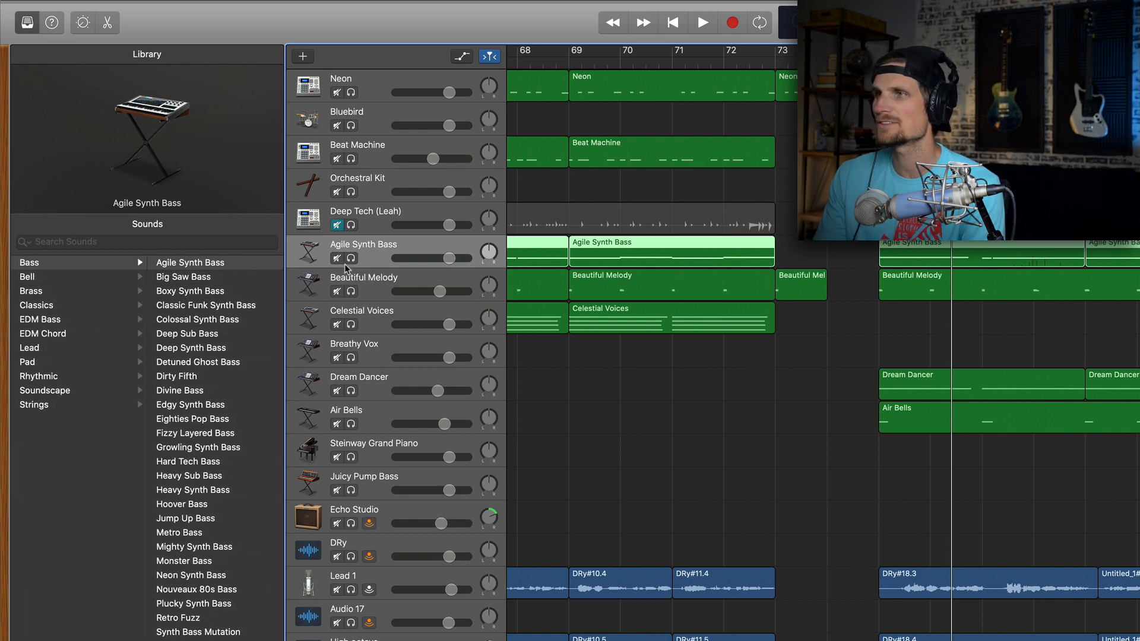
# Step: Solo the Beat Machine and Agile Synth Bass tracks and audition them together
pyautogui.click(351, 160)
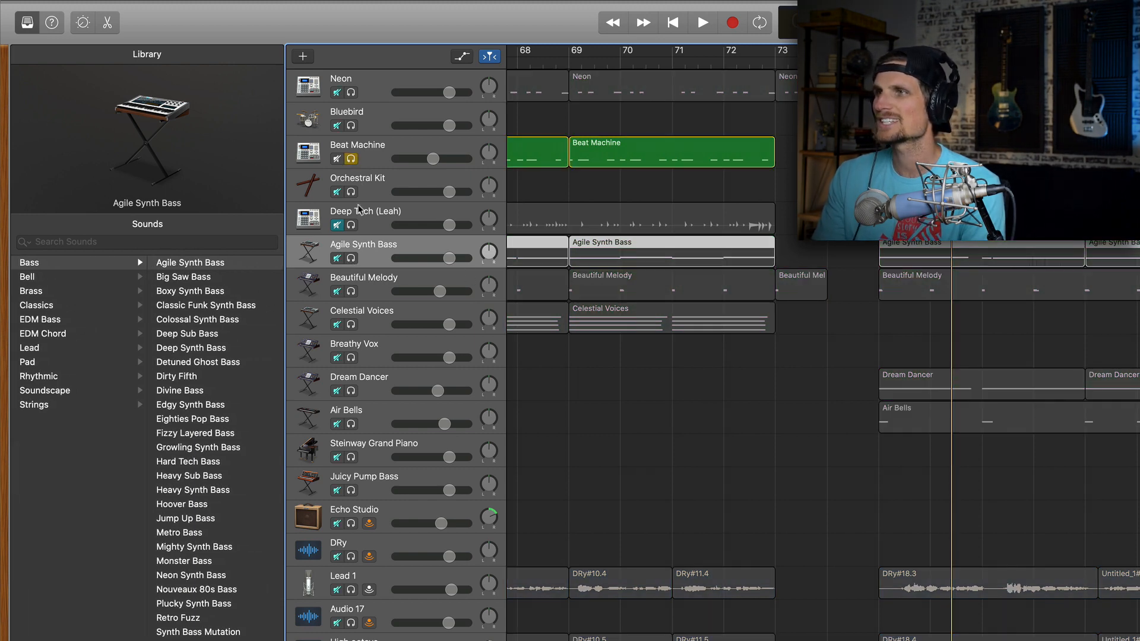
pyautogui.click(351, 258)
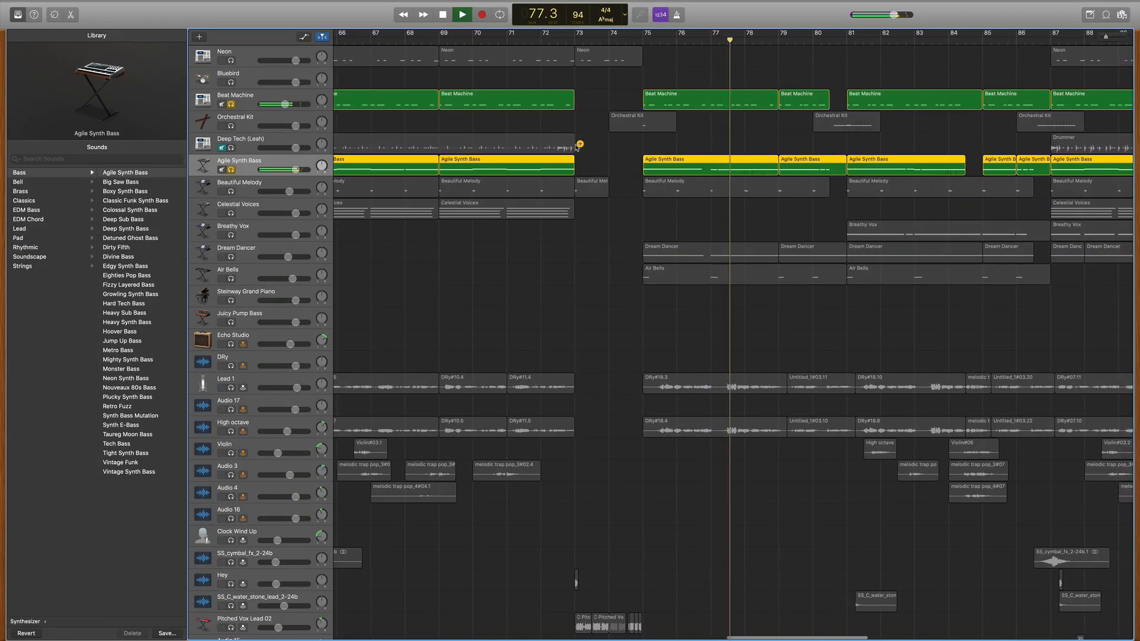
pyautogui.press('space')
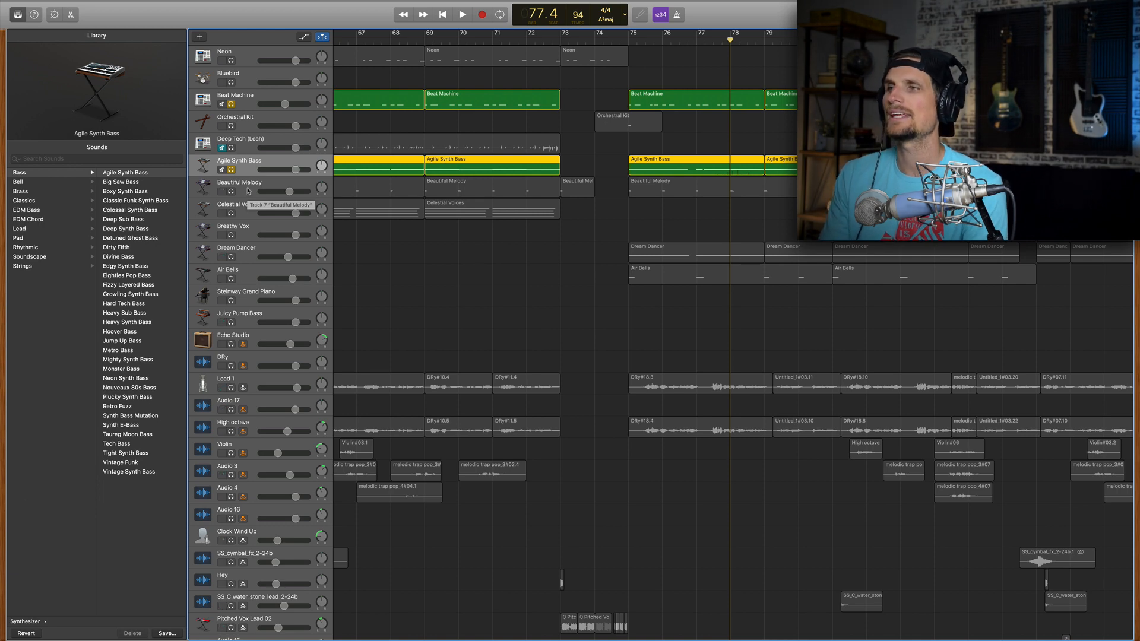
# Step: Add the Beautiful Melody track to the soloed tracks and view its patch among the Classics synthesizer sounds
pyautogui.click(248, 191)
pyautogui.click(231, 191)
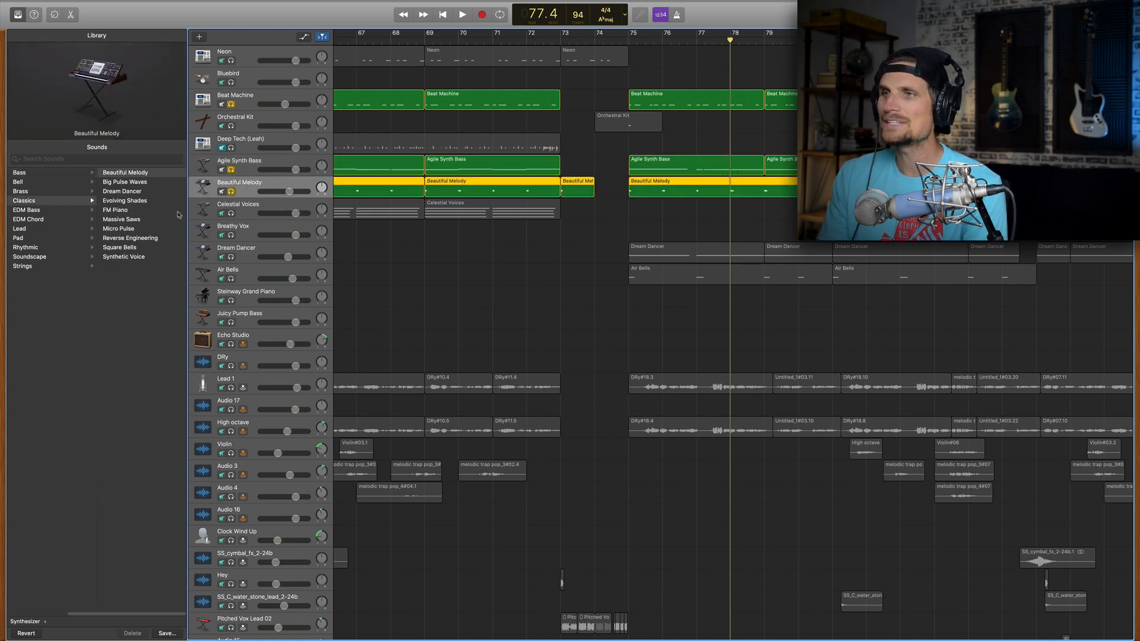
pyautogui.hscroll(-5, 132, 224)
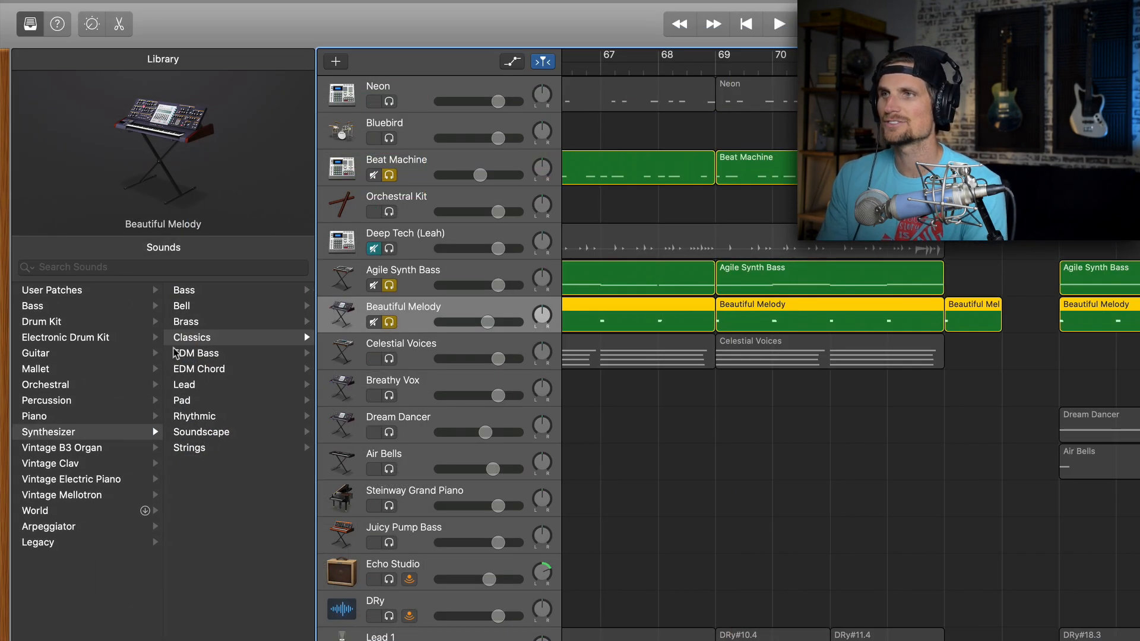
pyautogui.click(177, 341)
pyautogui.click(197, 295)
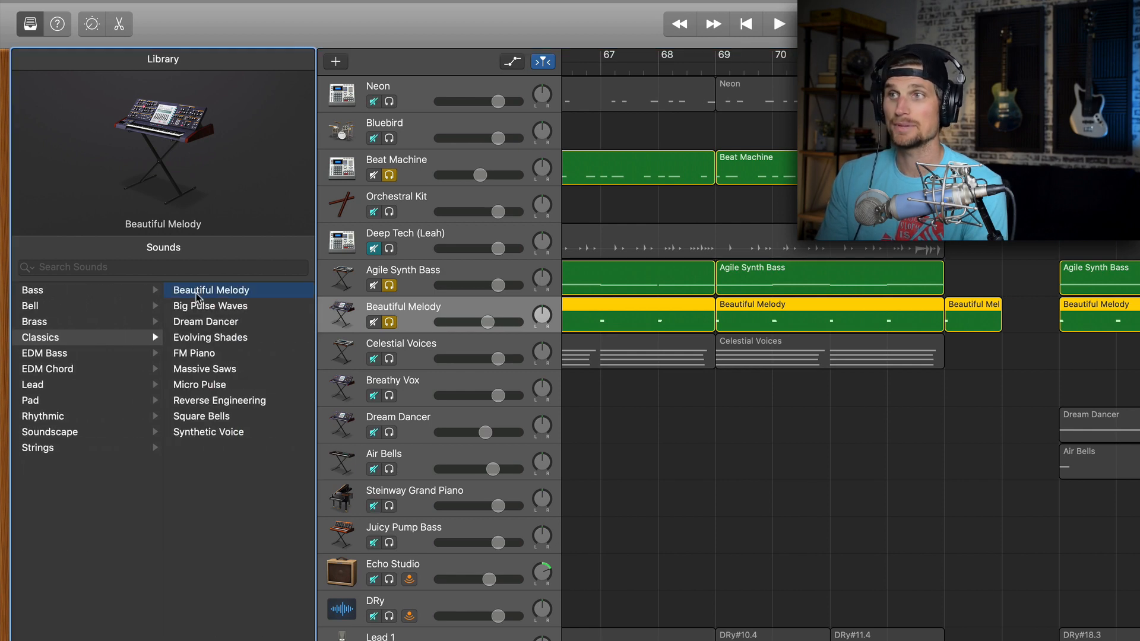
# Step: Compare the library locations of the Agile Synth Bass and Beautiful Melody patches, and return the playhead to bar 75
pyautogui.click(354, 281)
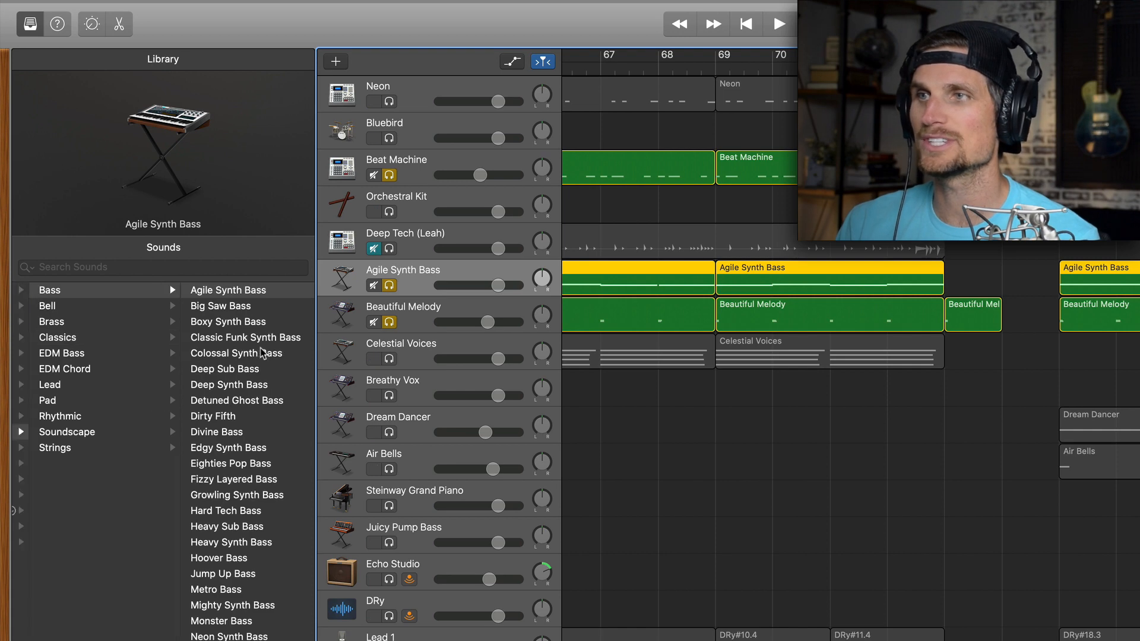
pyautogui.hscroll(-1, 263, 354)
pyautogui.click(403, 308)
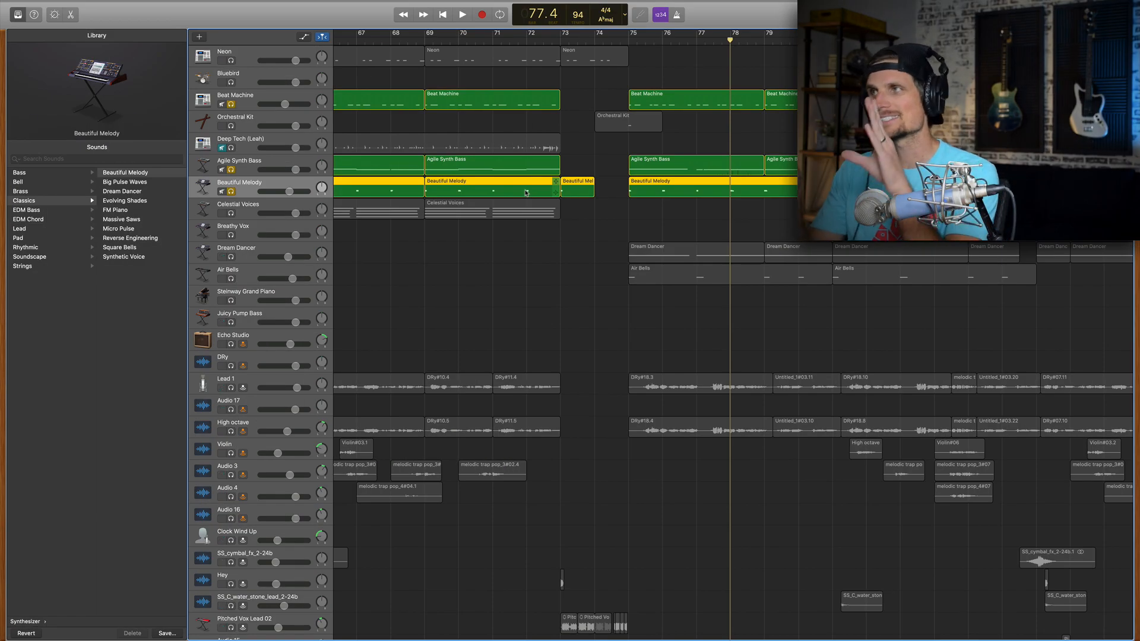
pyautogui.click(629, 37)
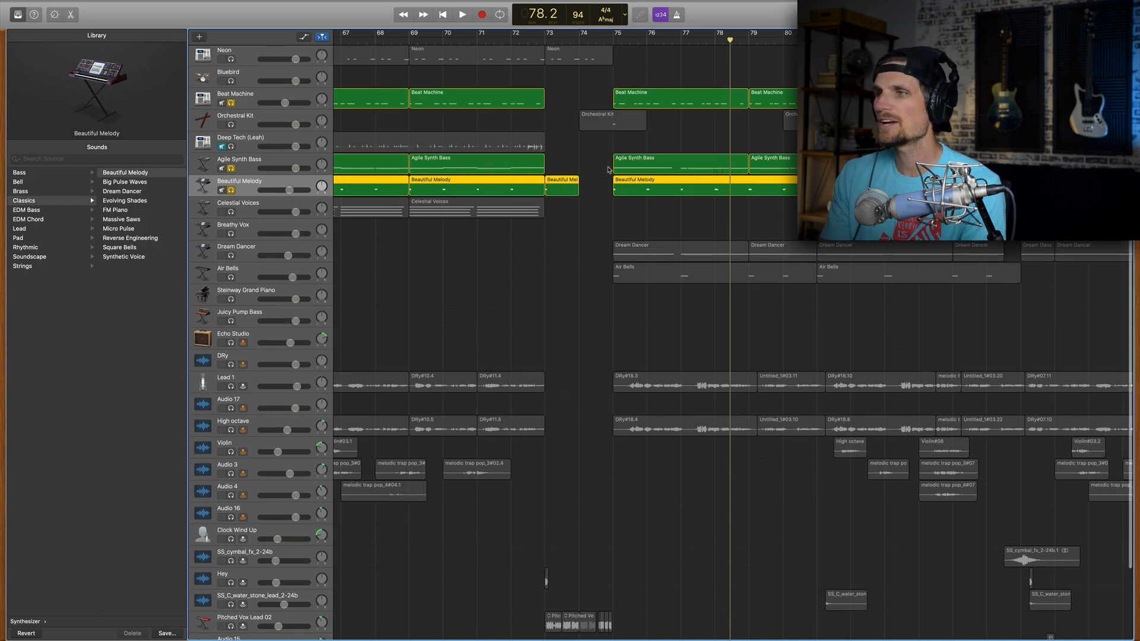
# Step: Solo the Dream Dancer track as well, check its patch among the Classics synthesizer sounds, and audition the soloed tracks from bar 75
pyautogui.scroll(-1, 529, 208)
pyautogui.click(231, 251)
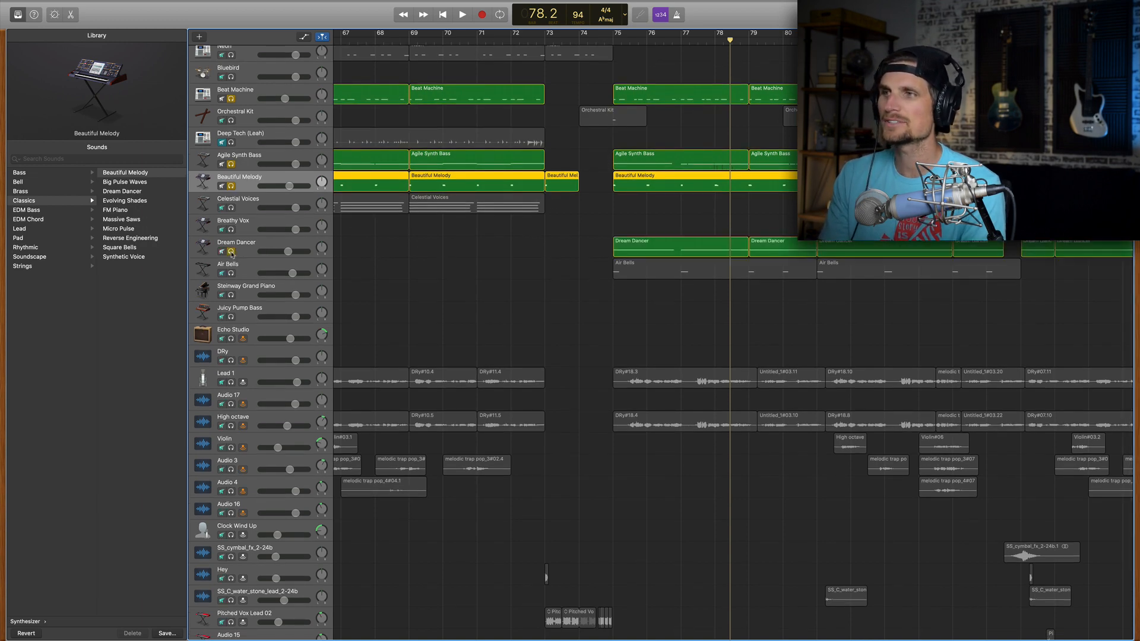
pyautogui.click(239, 248)
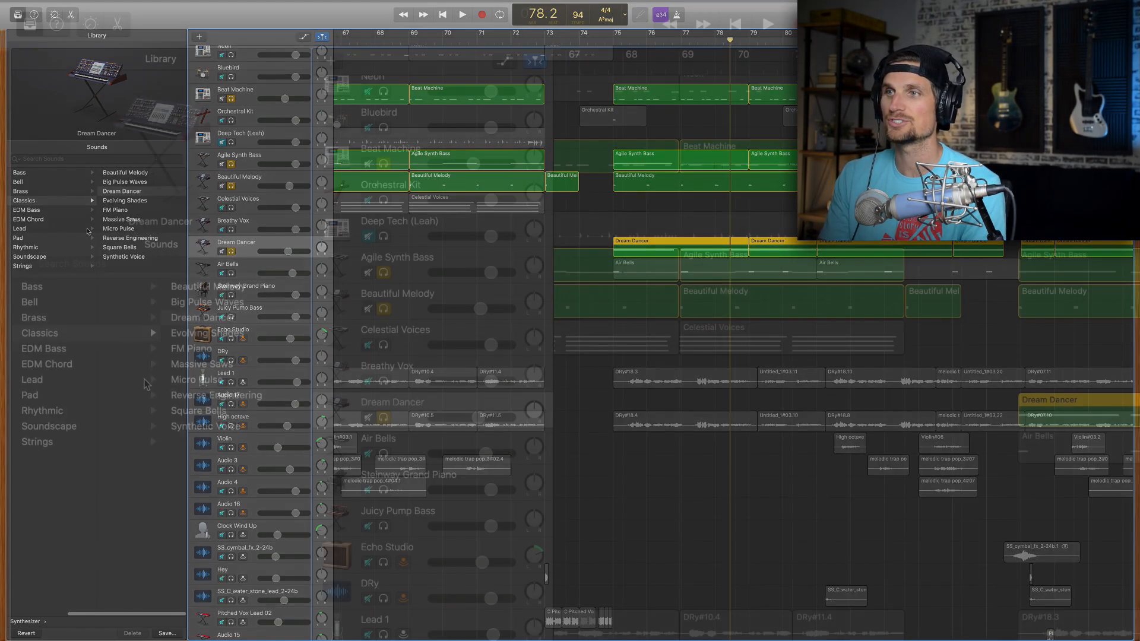
pyautogui.hscroll(-5, 101, 414)
pyautogui.hscroll(3, 62, 425)
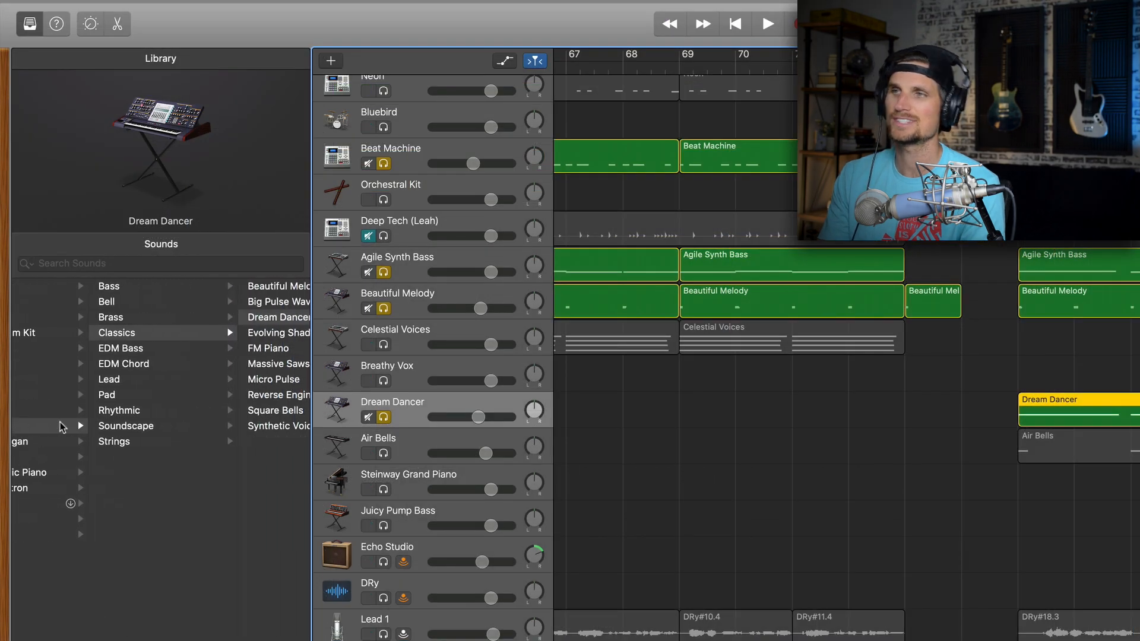
pyautogui.hscroll(3, 140, 341)
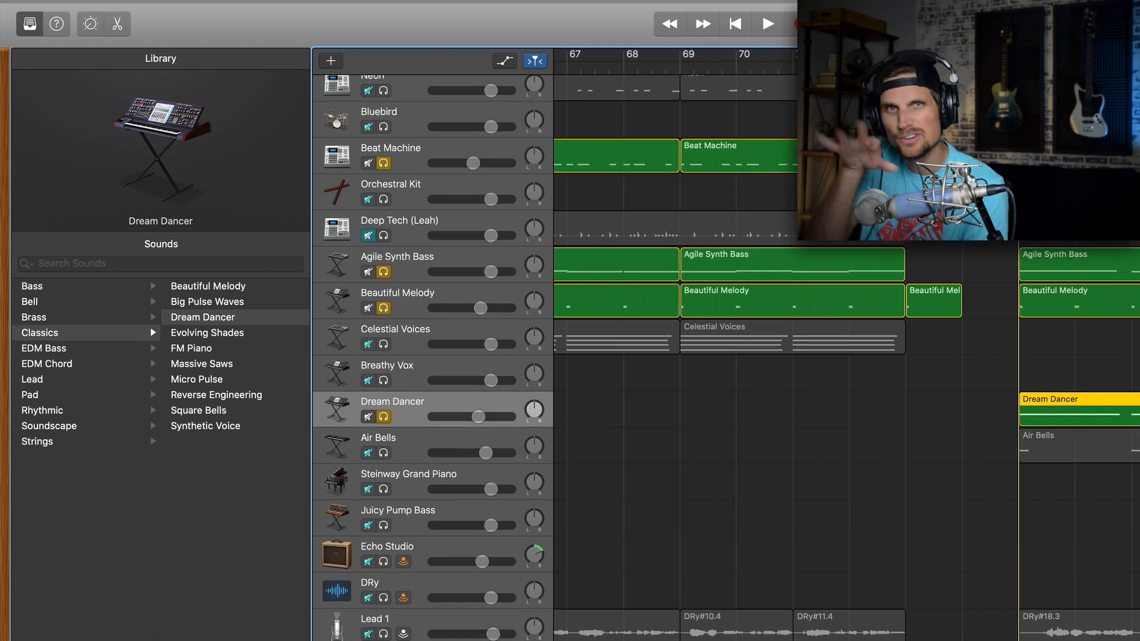
pyautogui.press('space')
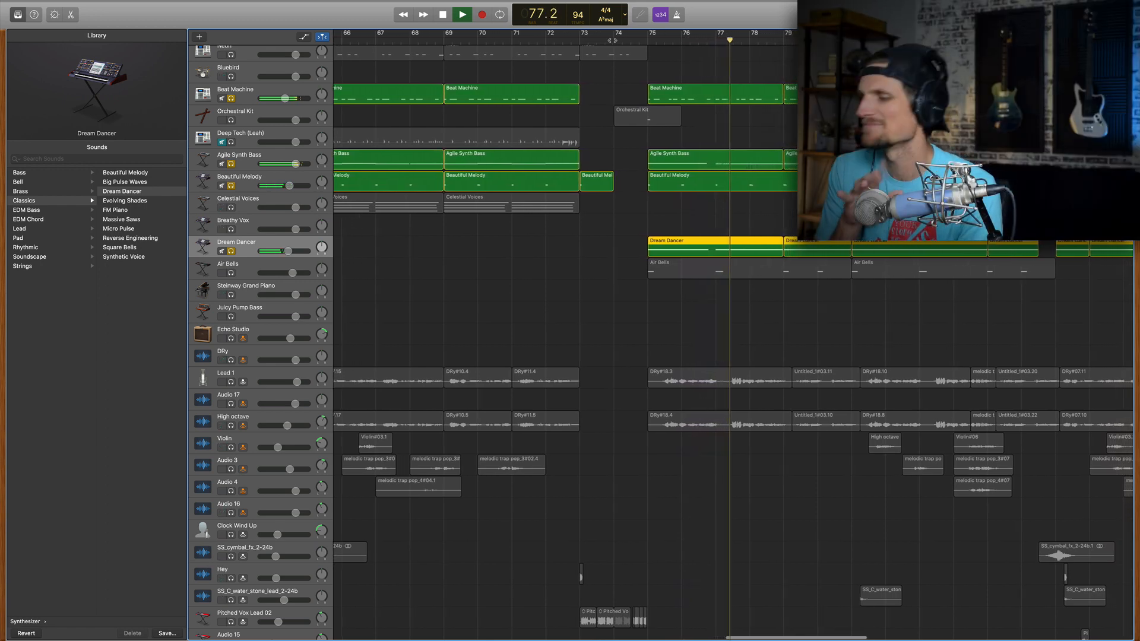
pyautogui.press('space')
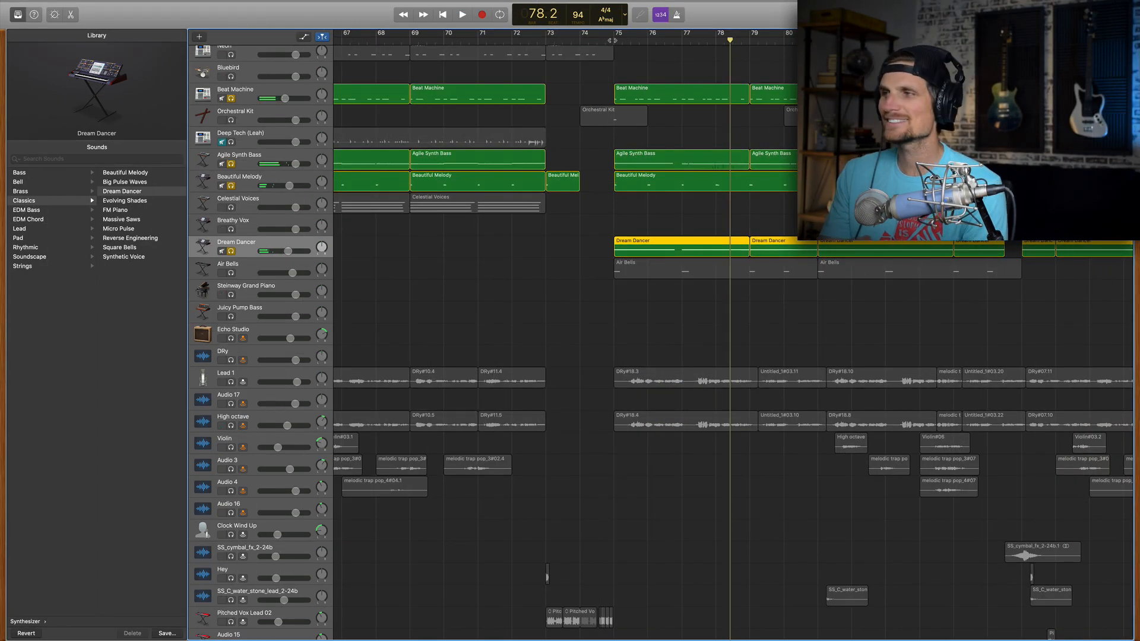
# Step: Solo the Air Bells track as well, check its patch among the Bell synthesizer sounds, and audition the soloed tracks from bar 75
pyautogui.click(231, 275)
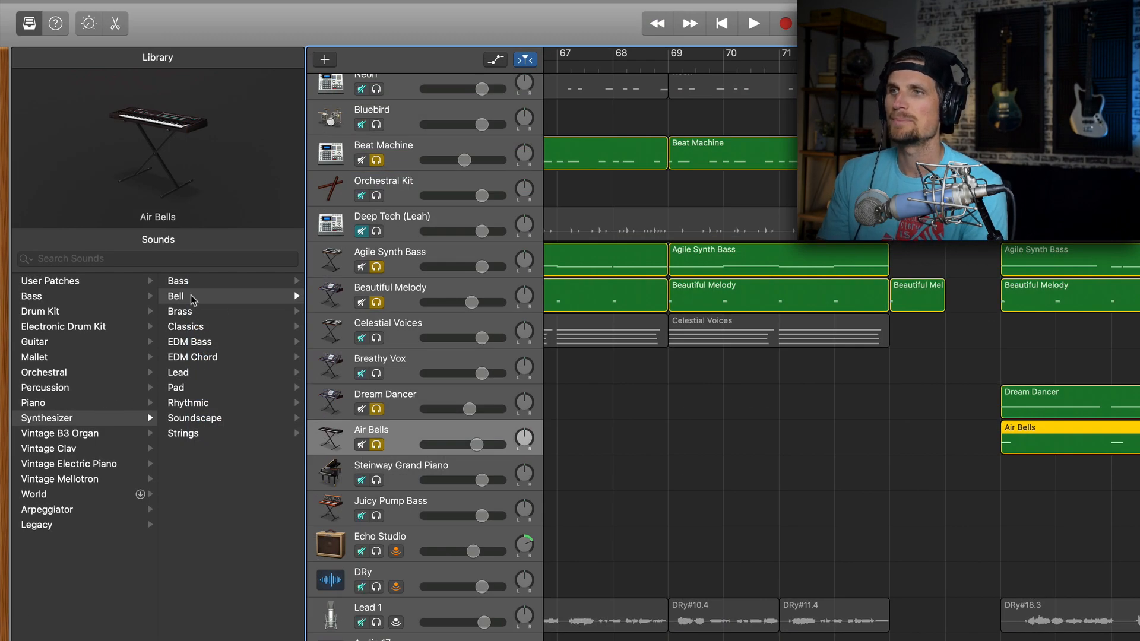
pyautogui.click(193, 299)
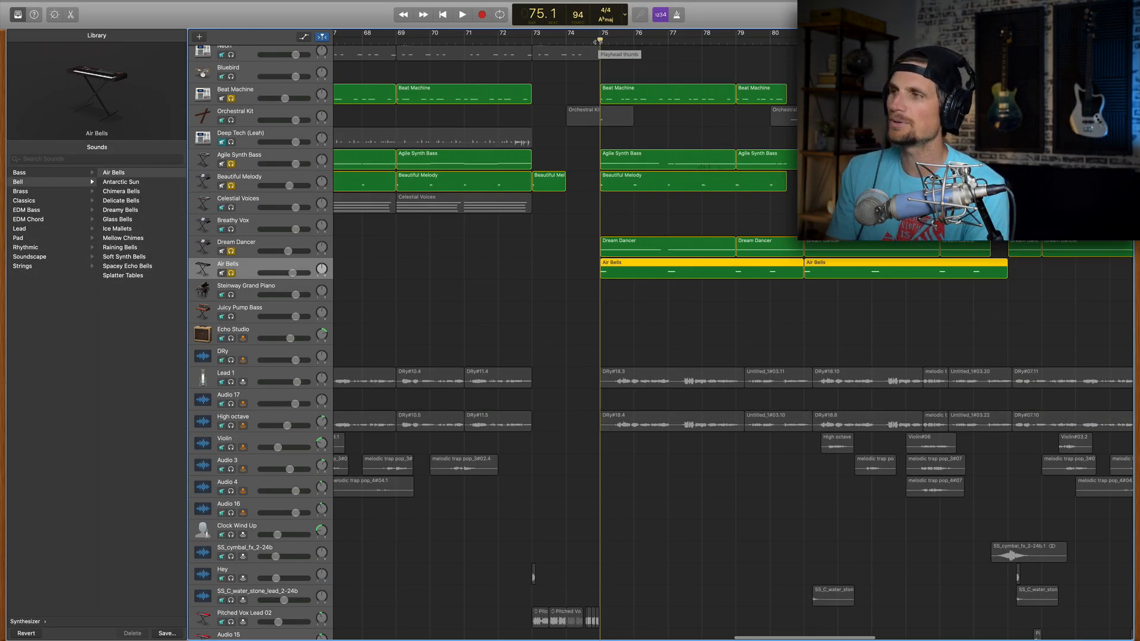
pyautogui.press('space')
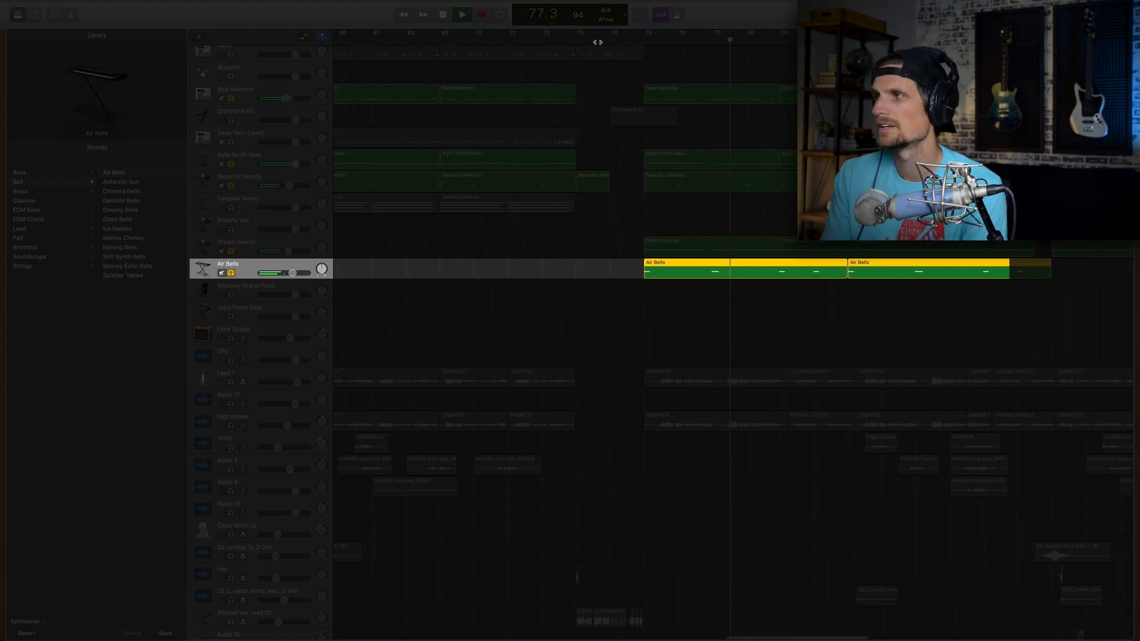
pyautogui.press('space')
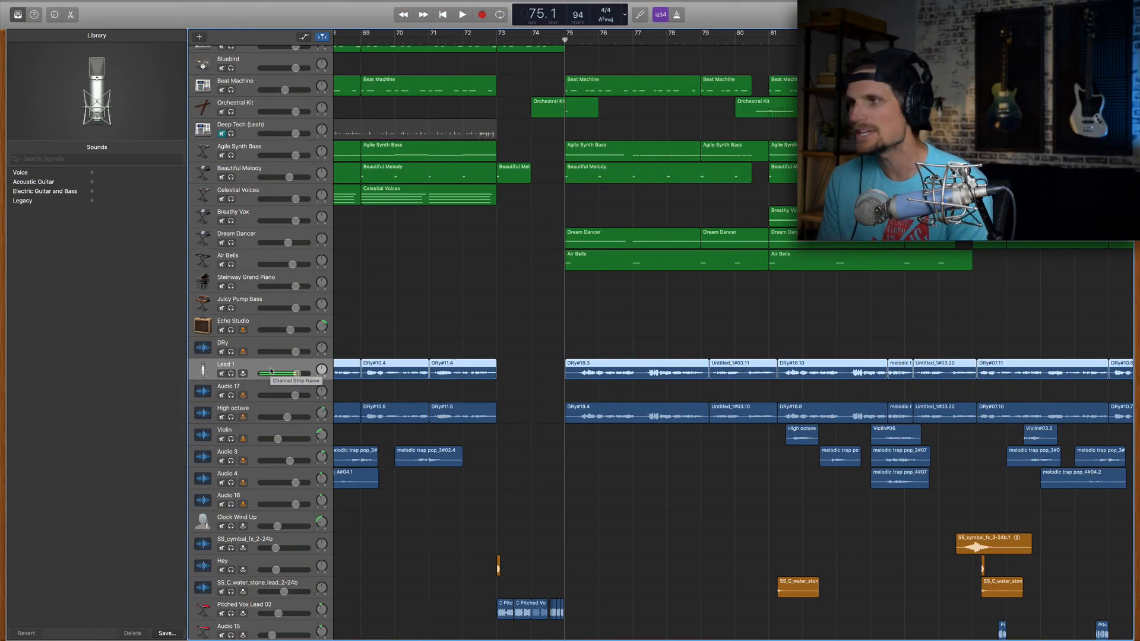
# Step: Show the Smart Controls for the Lead 1 vocal track and raise its Master Reverb slightly
pyautogui.press('b')
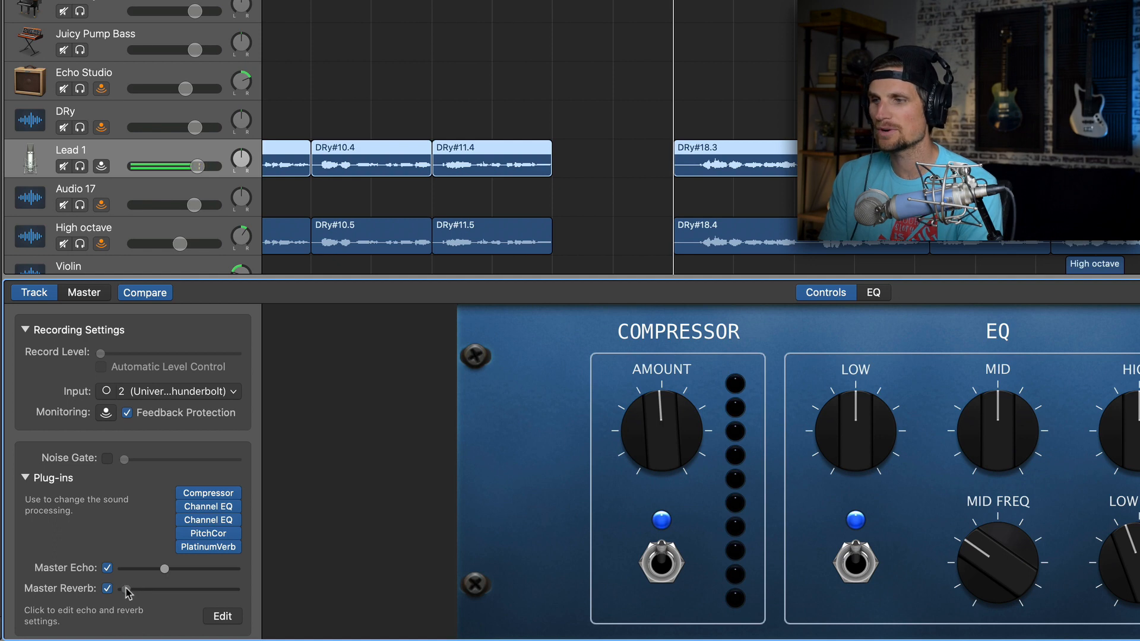
pyautogui.moveTo(123, 590); pyautogui.dragTo(148, 591)
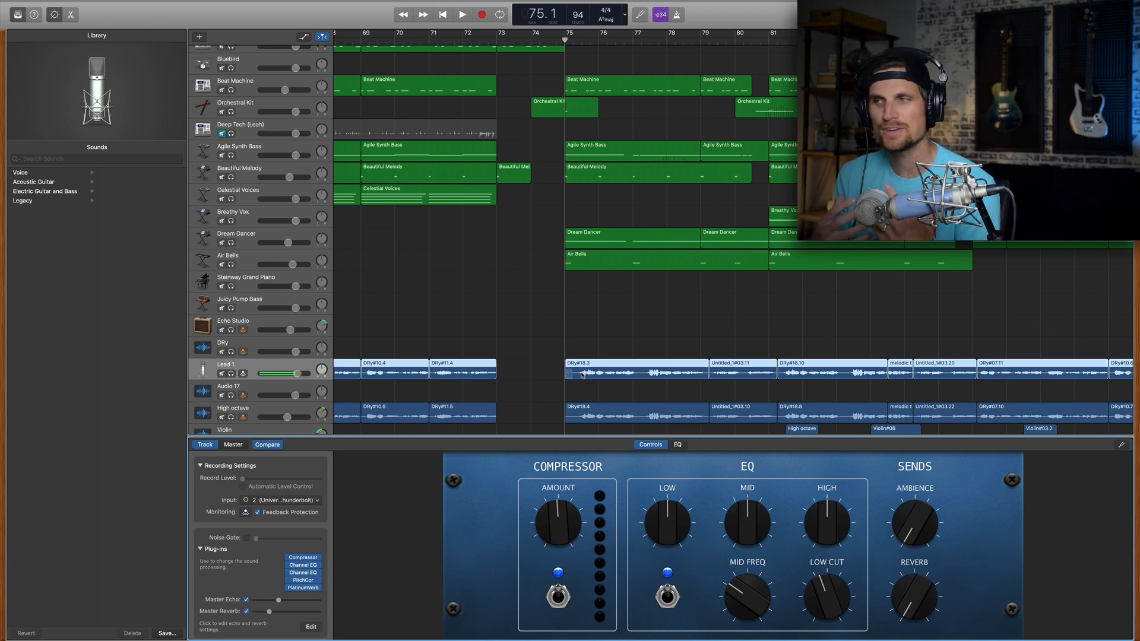
# Step: Compare the DRy track's plug-ins and send settings with those of the Lead 1 track
pyautogui.click(257, 343)
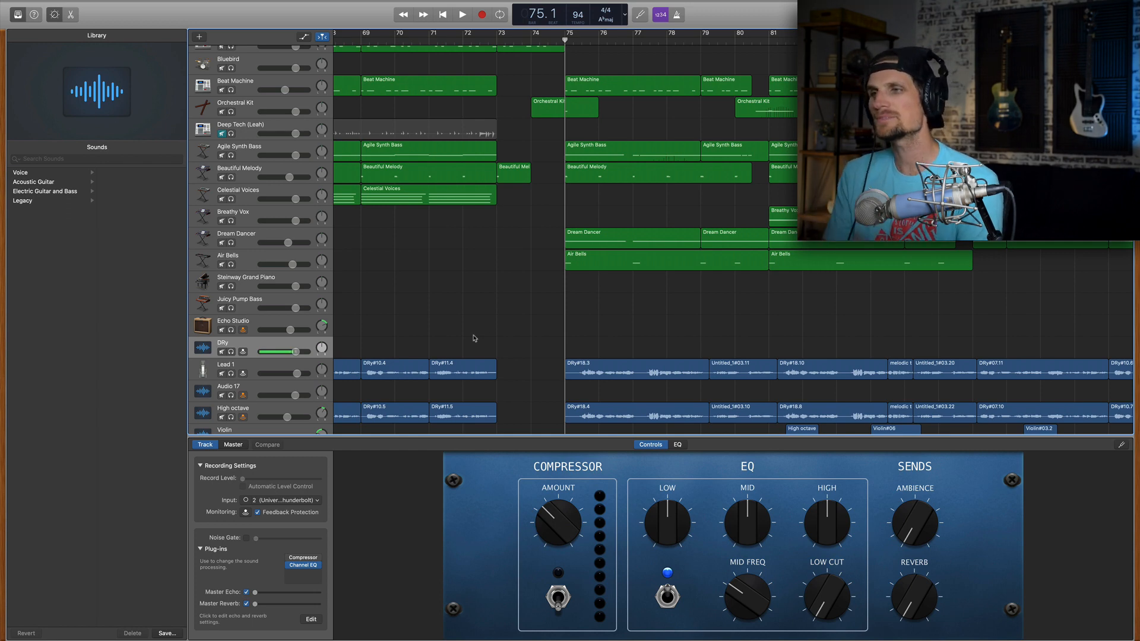
pyautogui.click(303, 375)
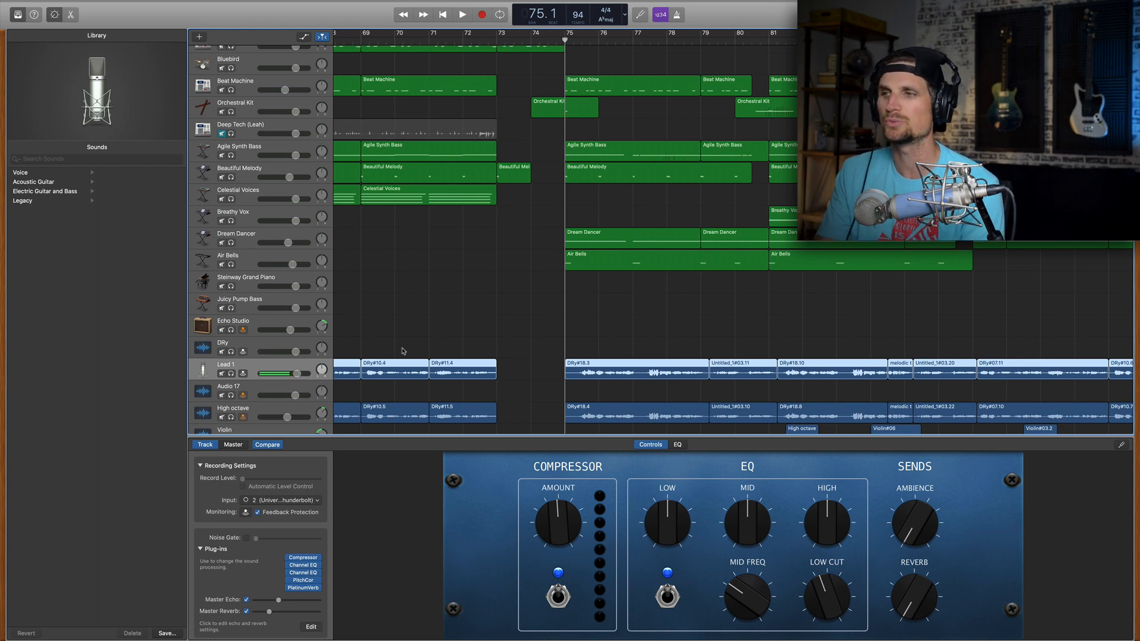
# Step: Try raising the Master Reverb on the DRy track for the DRy#18.3 vocal region
pyautogui.click(603, 361)
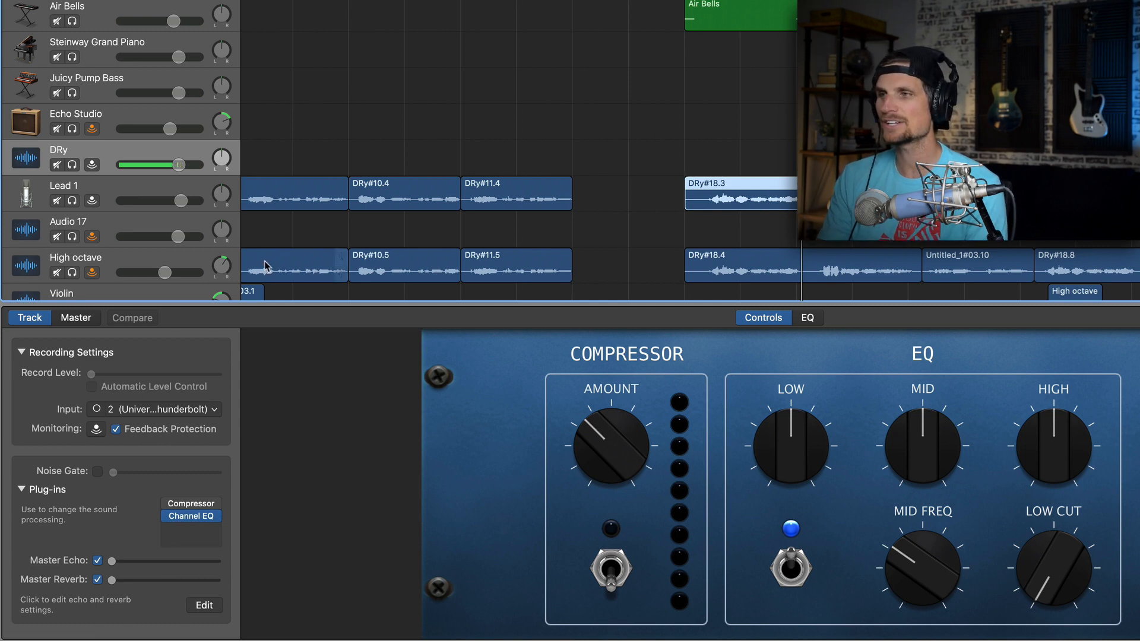
pyautogui.moveTo(131, 592)
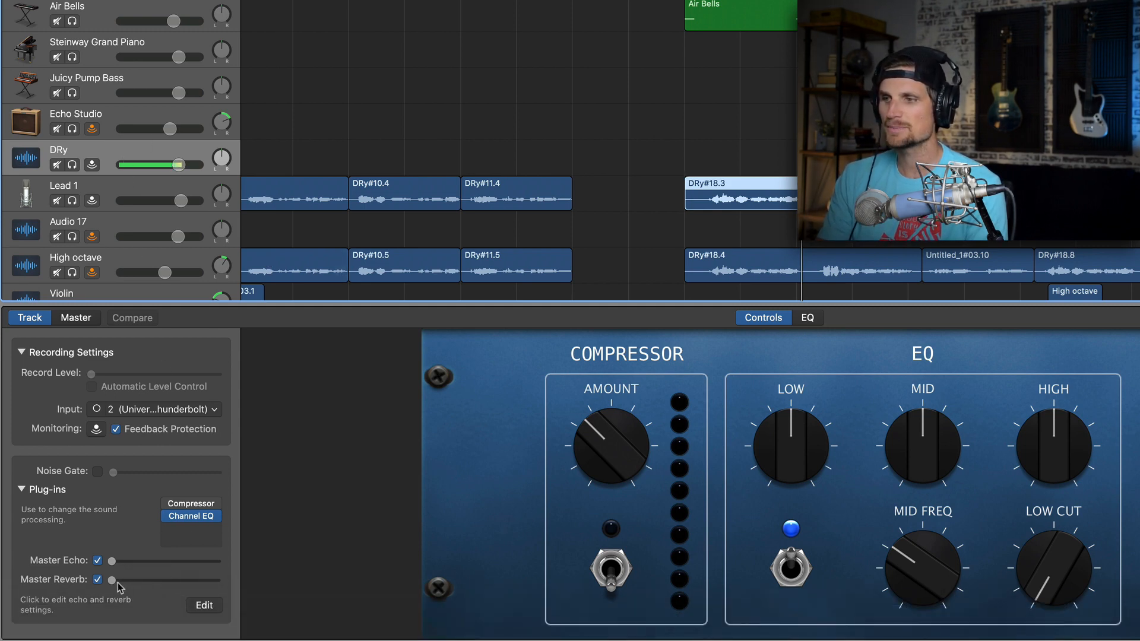
pyautogui.moveTo(113, 581); pyautogui.dragTo(181, 588)
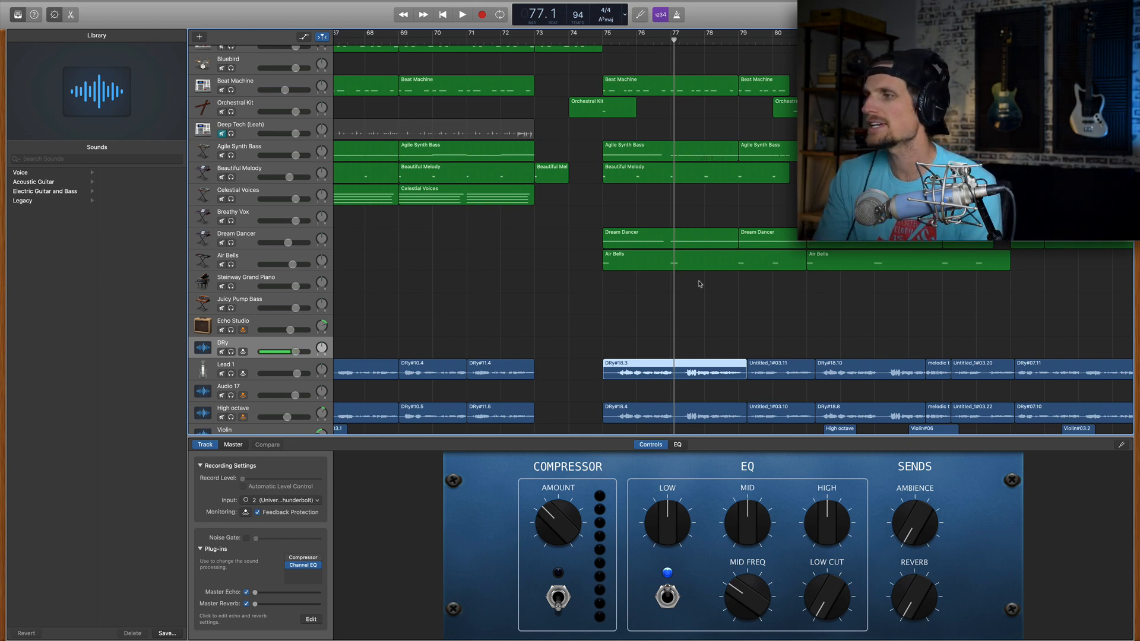
# Step: Play the full arrangement from bar 57 to hear the section where Dream Dancer comes in
pyautogui.hscroll(-10, 701, 283)
pyautogui.scroll(-2, 700, 284)
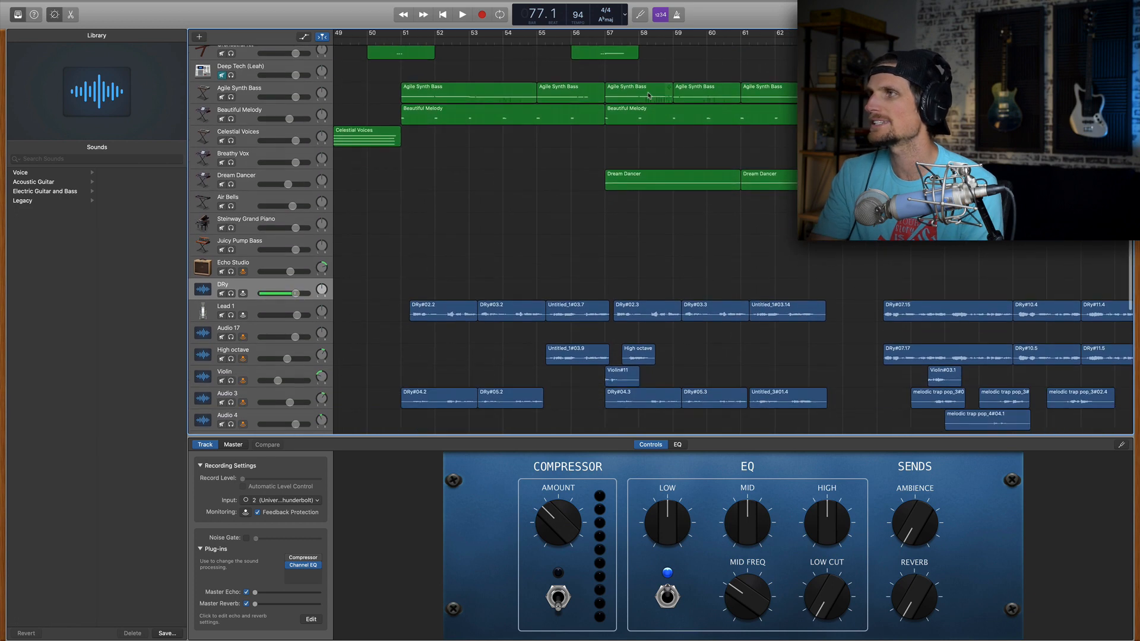
pyautogui.click(604, 44)
pyautogui.hscroll(1, 654, 264)
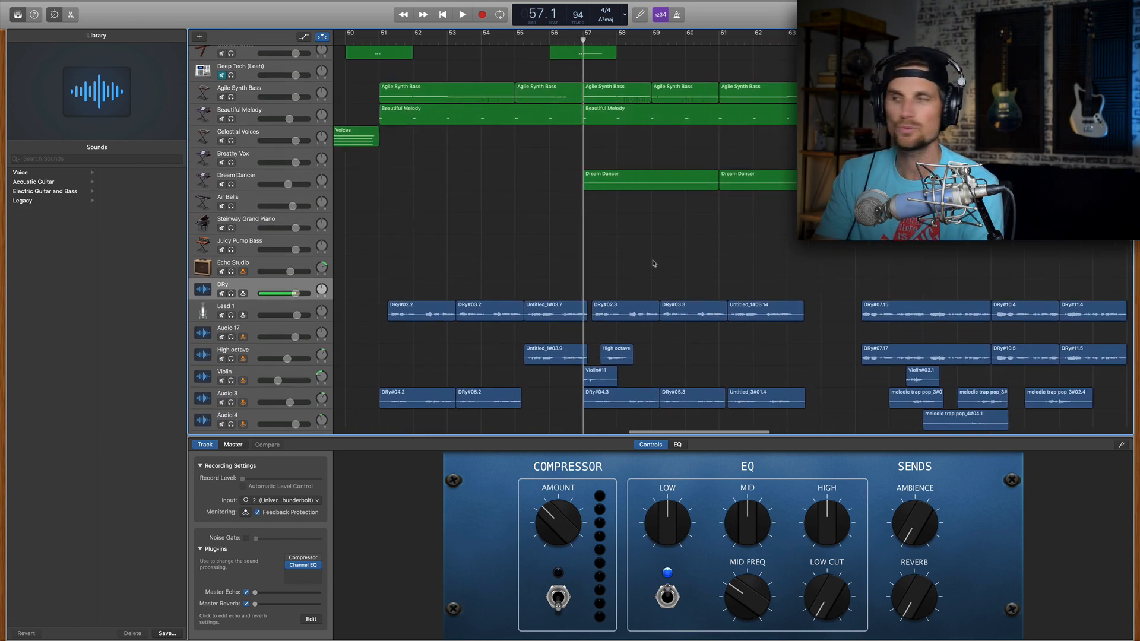
pyautogui.hscroll(-1, 653, 264)
pyautogui.press('space')
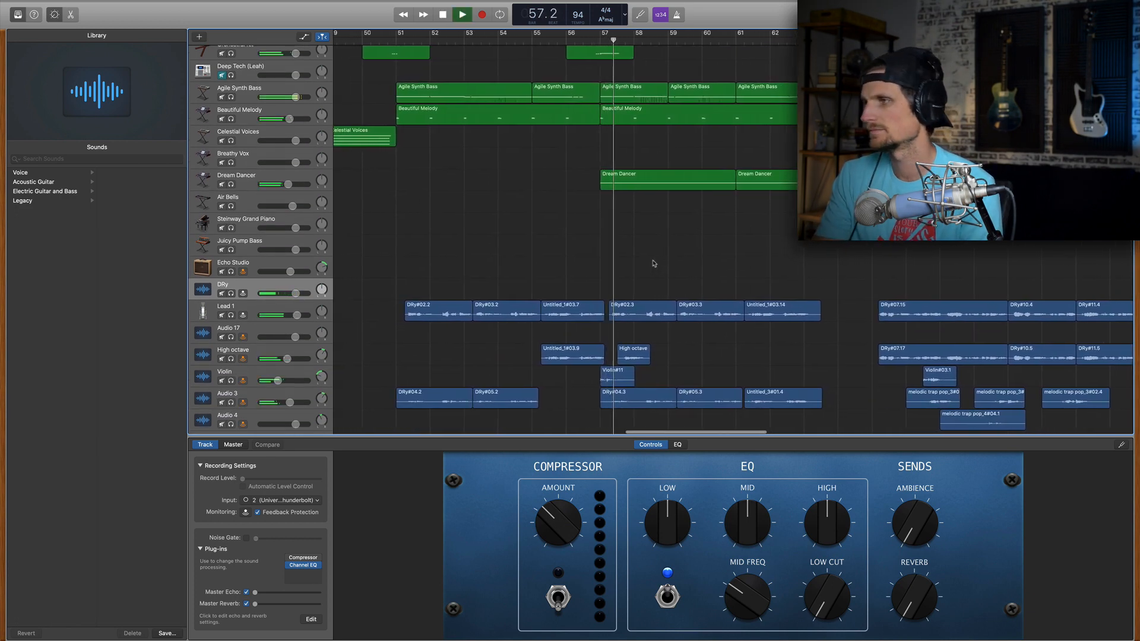
pyautogui.hscroll(-2, 654, 263)
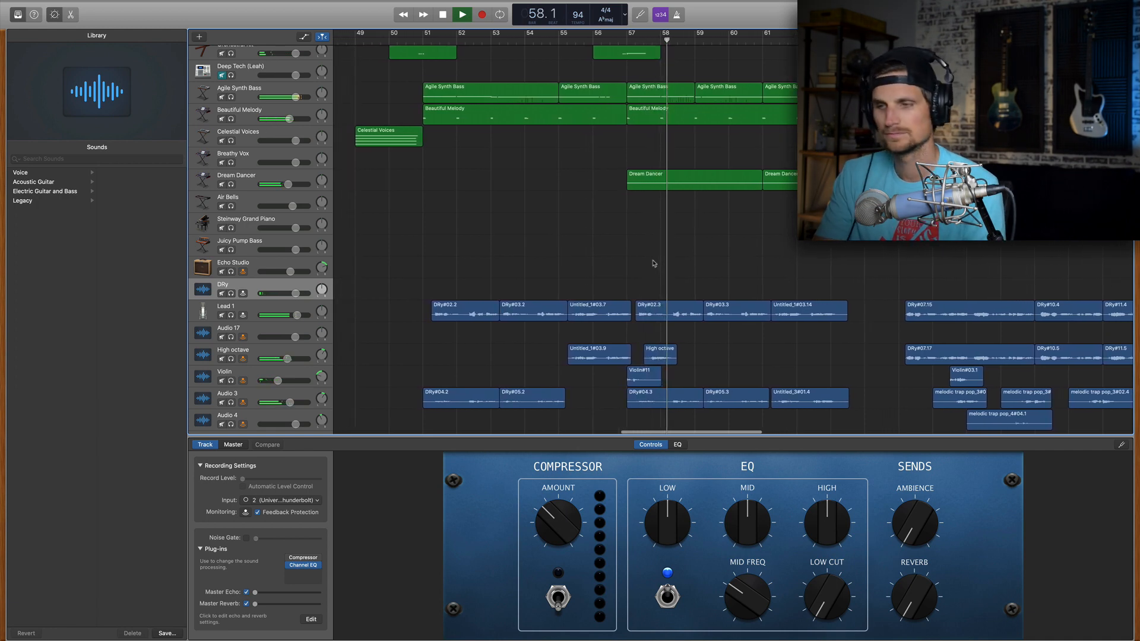
# Step: Stop playback at bar 63, and play the full arrangement from just before bar 75 to bar 81
pyautogui.hscroll(-2, 654, 263)
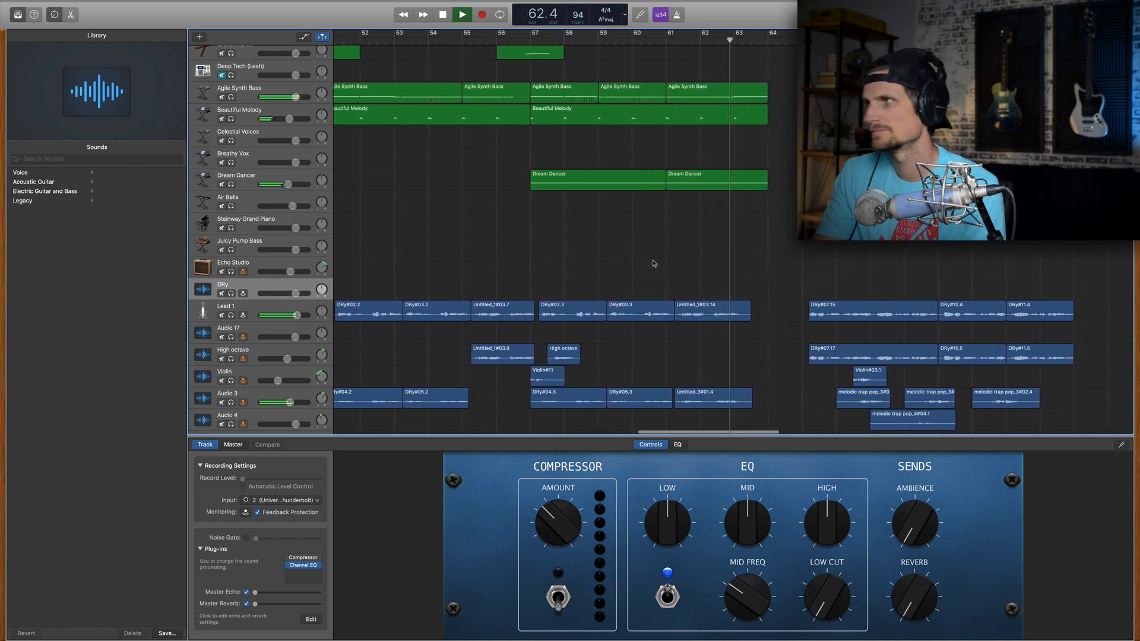
pyautogui.press('space')
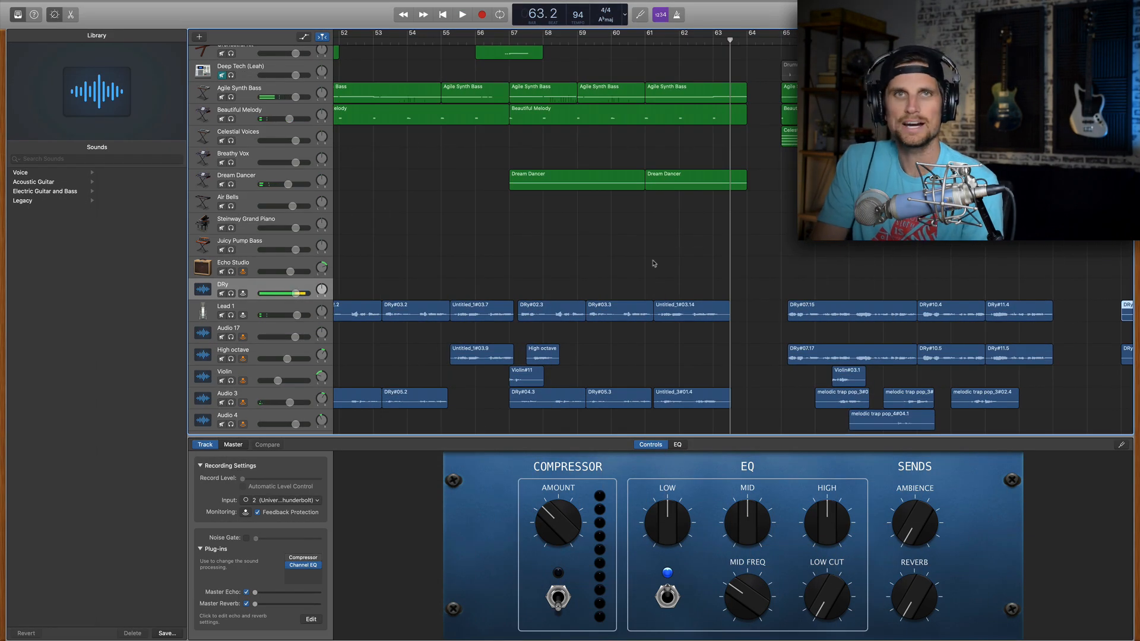
pyautogui.hscroll(15, 654, 263)
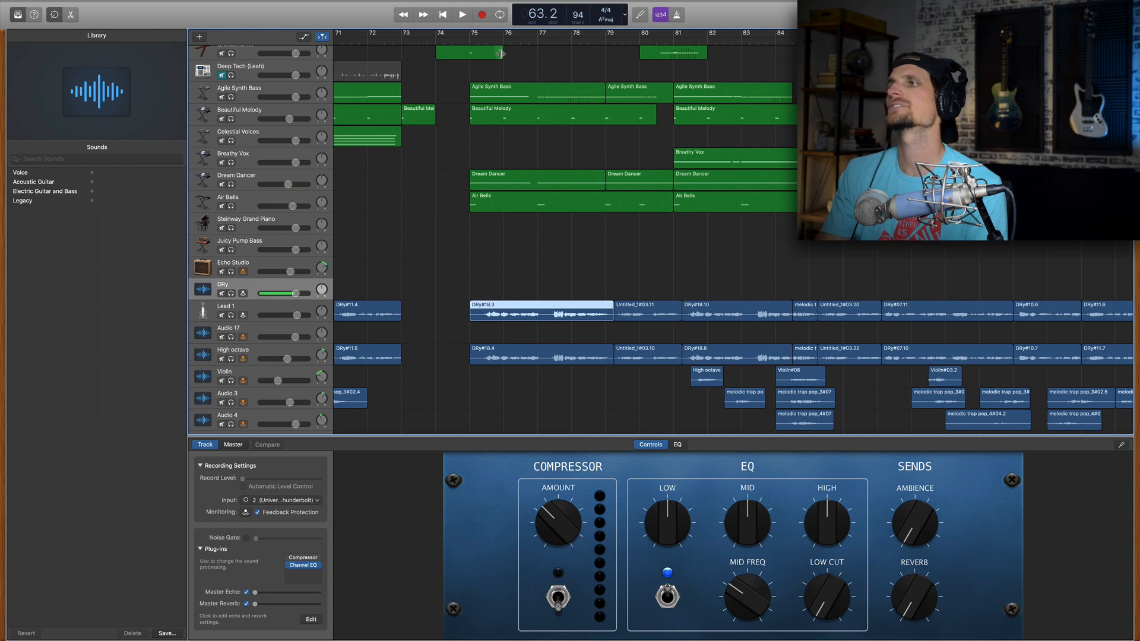
pyautogui.click(461, 35)
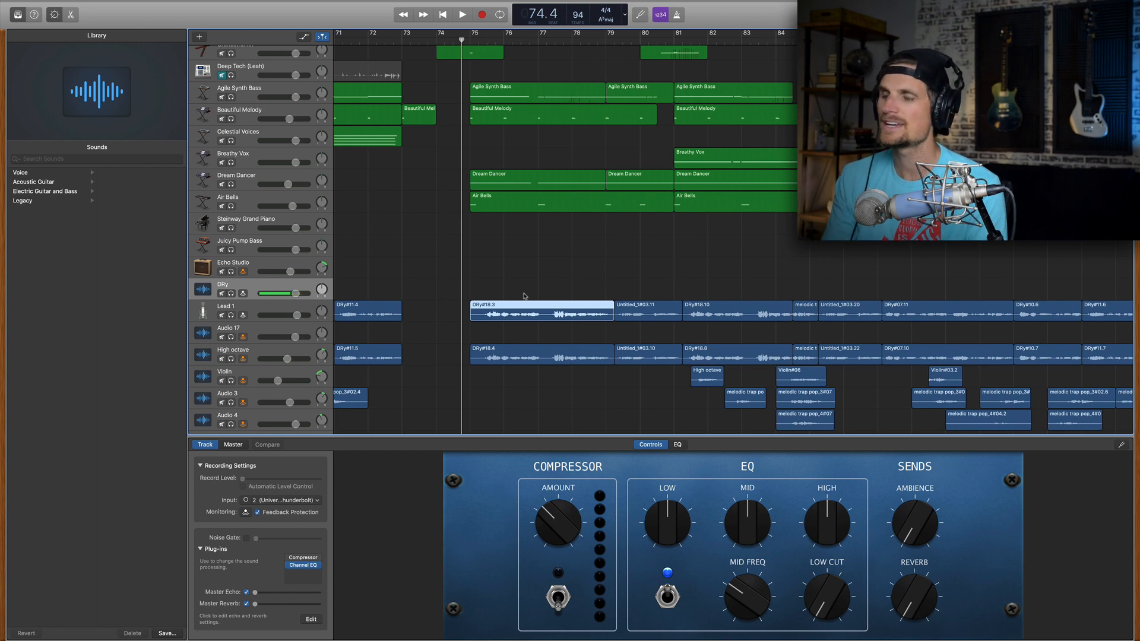
pyautogui.press('space')
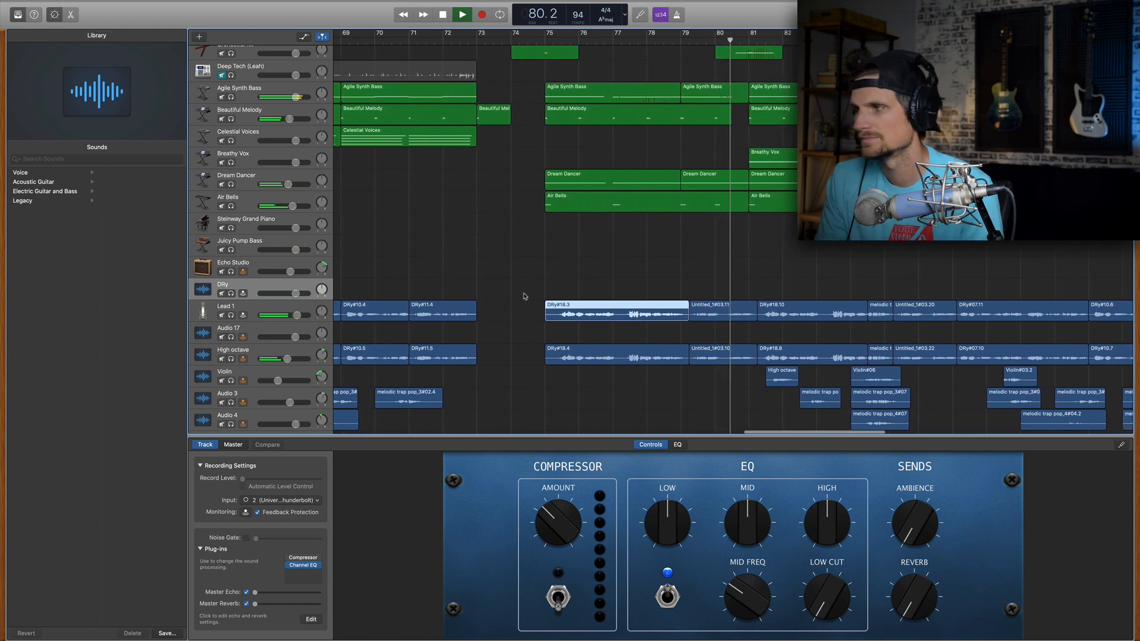
pyautogui.press('space')
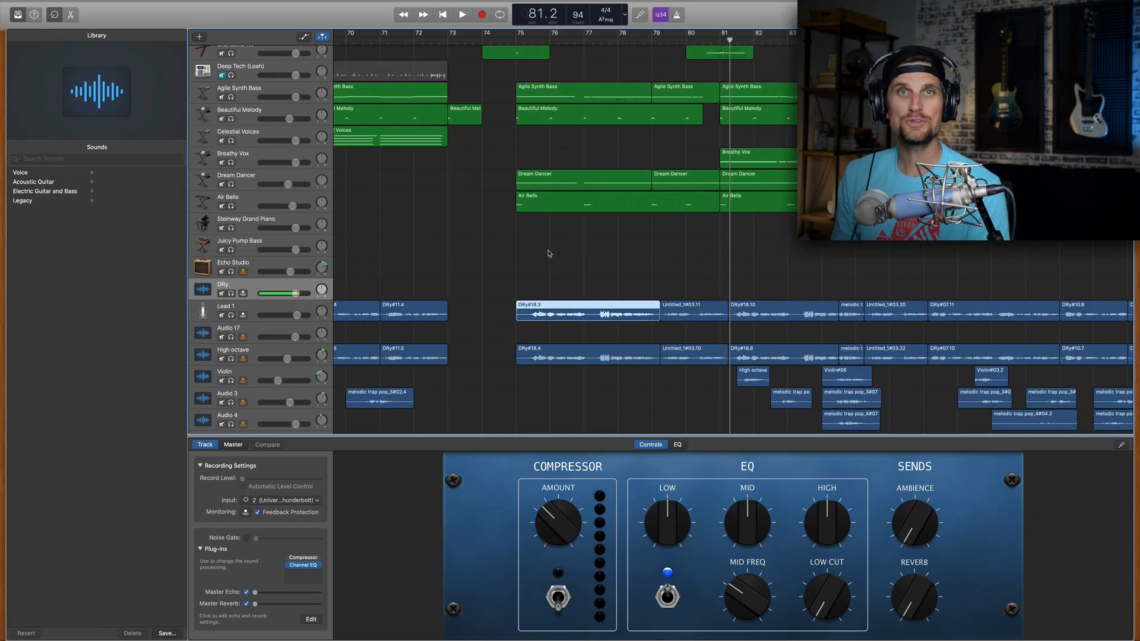
# Step: Compare the Lead 1 and High octave vocal regions around bar 79 with those in the earlier sections
pyautogui.click(688, 261)
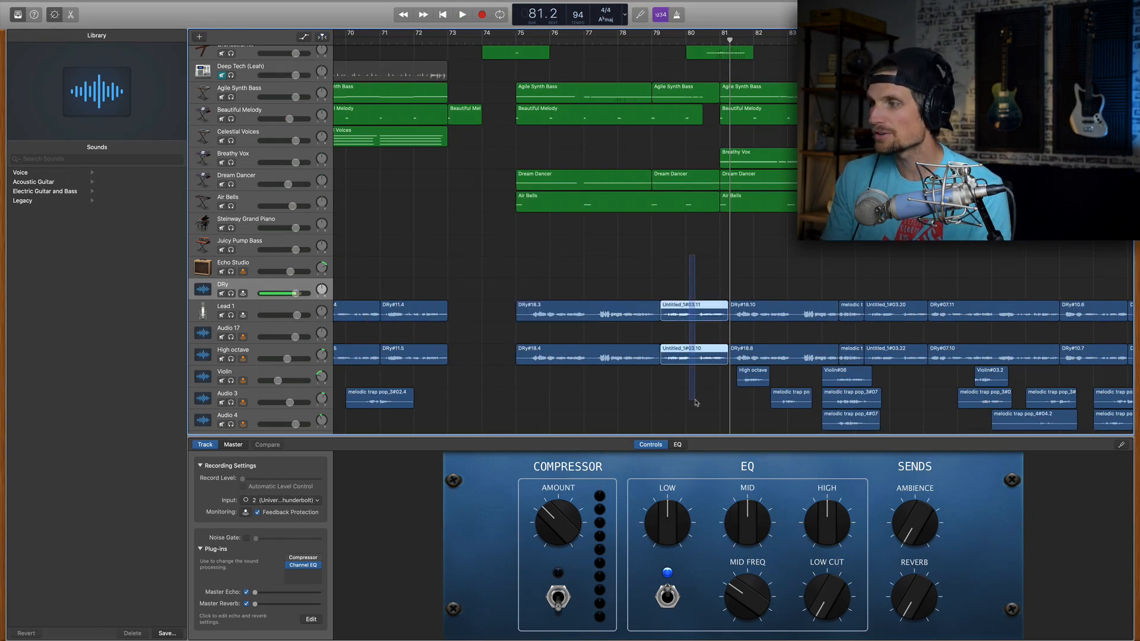
pyautogui.click(693, 356)
pyautogui.hscroll(-10, 692, 360)
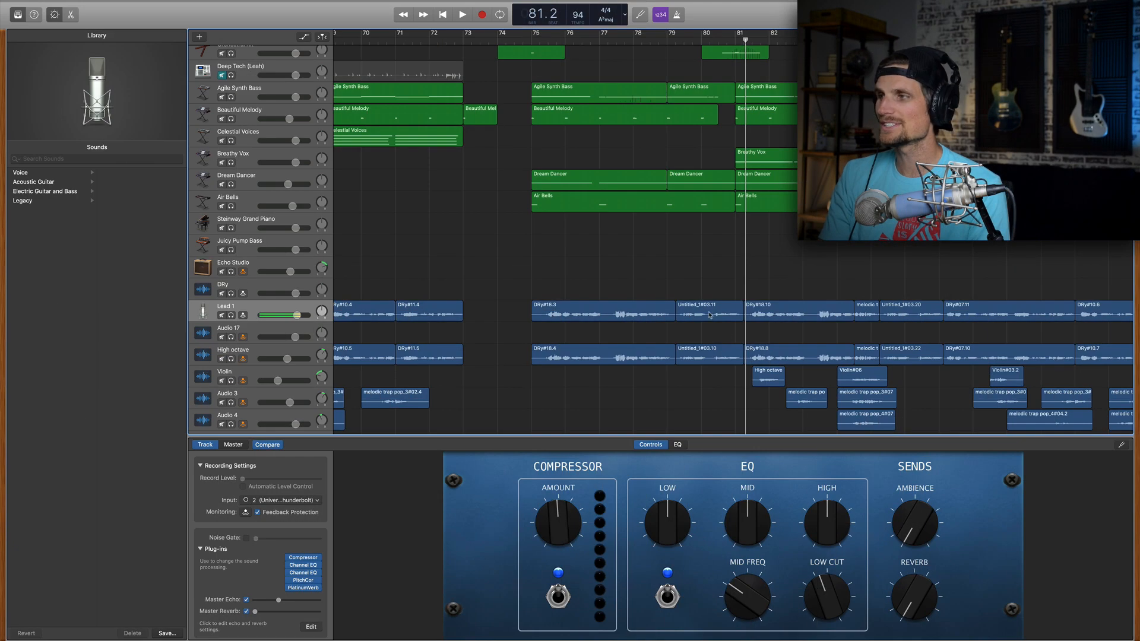
pyautogui.hscroll(-15, 702, 320)
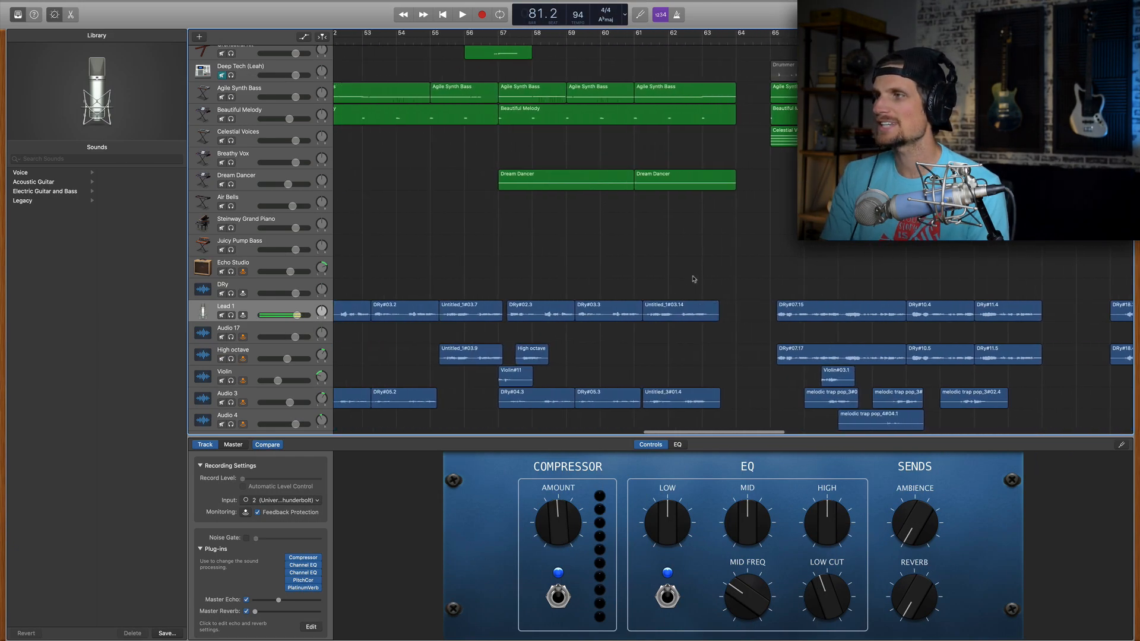
pyautogui.hscroll(10, 683, 294)
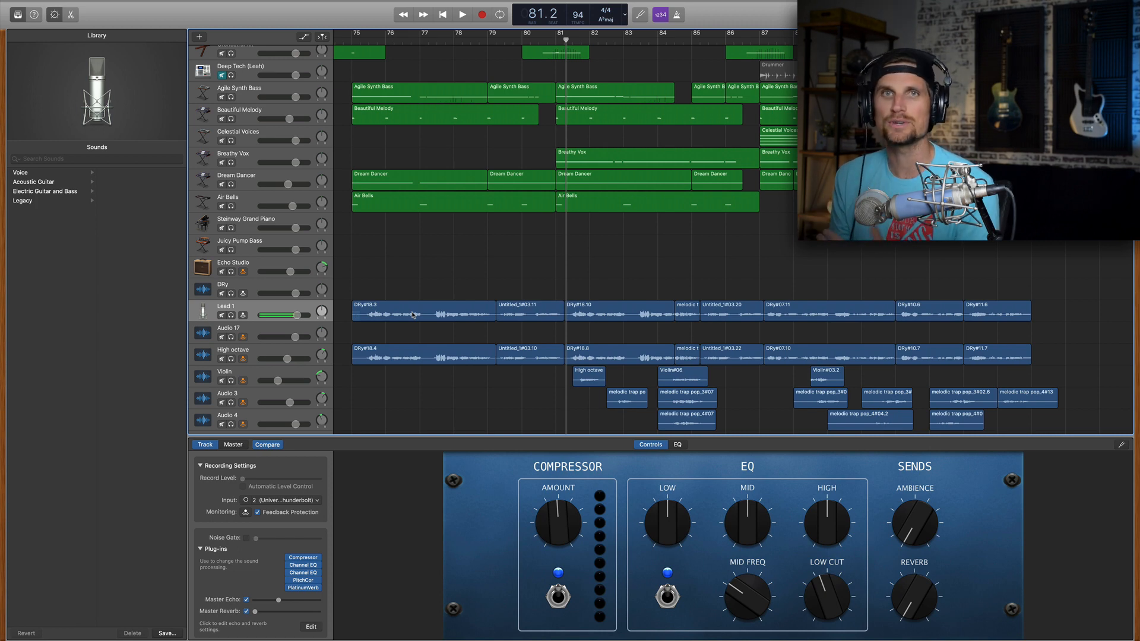
# Step: Play the full arrangement from bar 75 with all its synth layers under the lead vocal
pyautogui.click(353, 40)
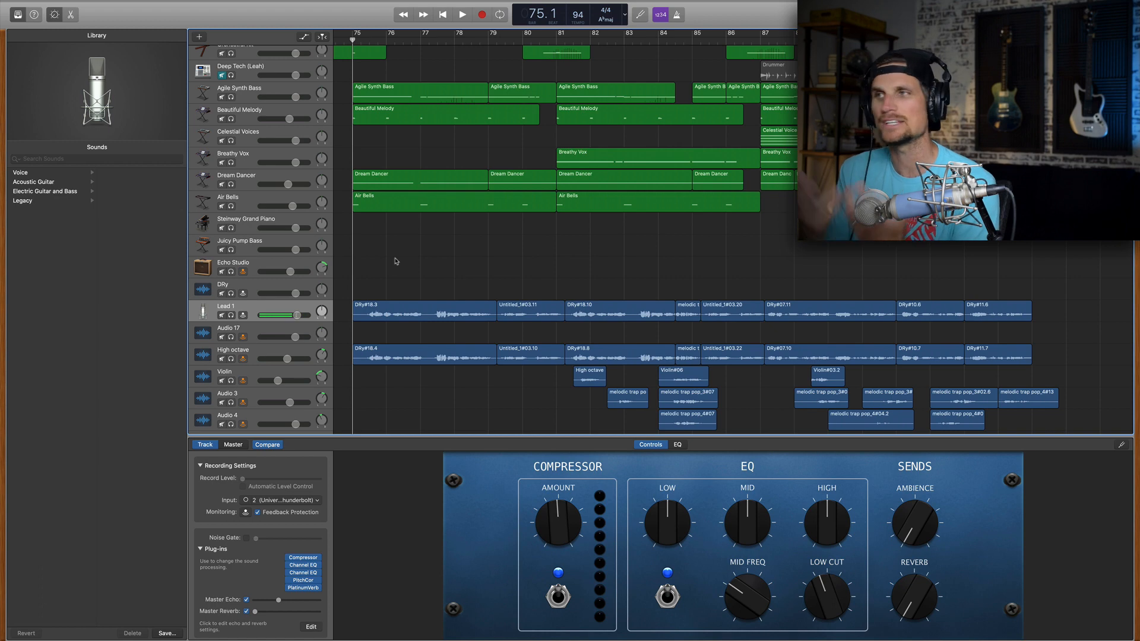
pyautogui.press('space')
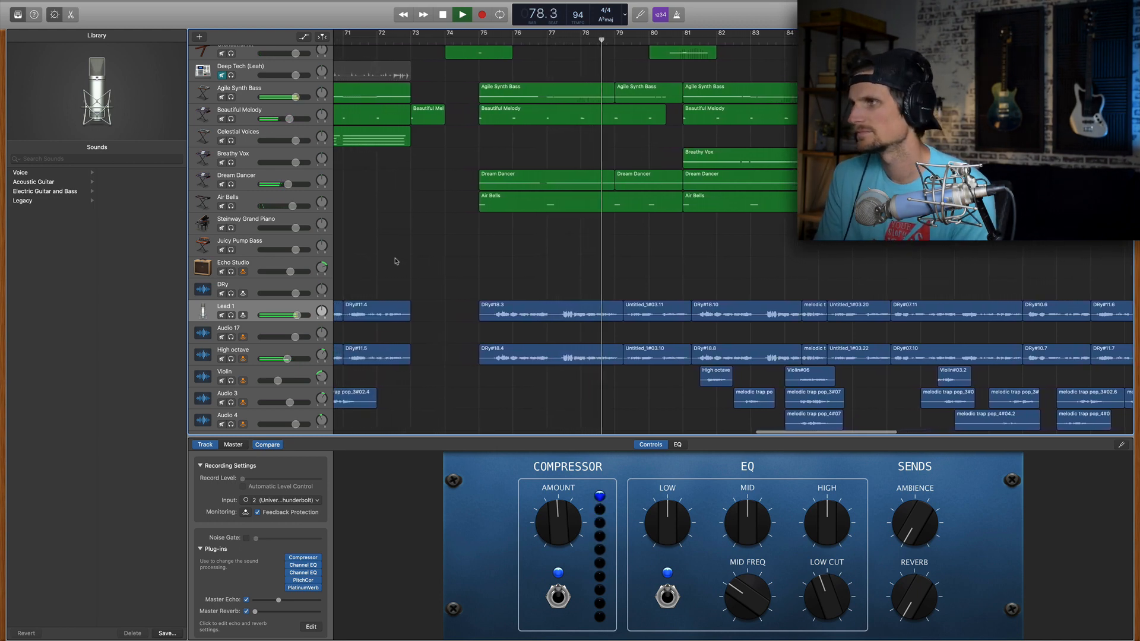
pyautogui.press('space')
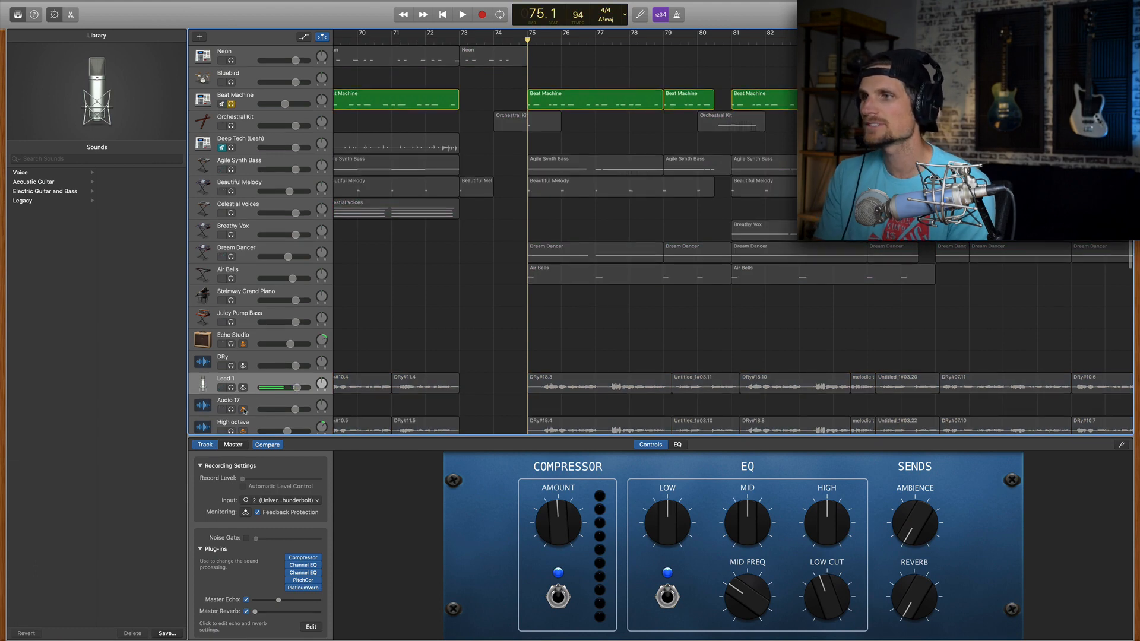
# Step: Solo the Lead 1 vocal together with the Beat Machine track and play both from bar 75
pyautogui.click(231, 388)
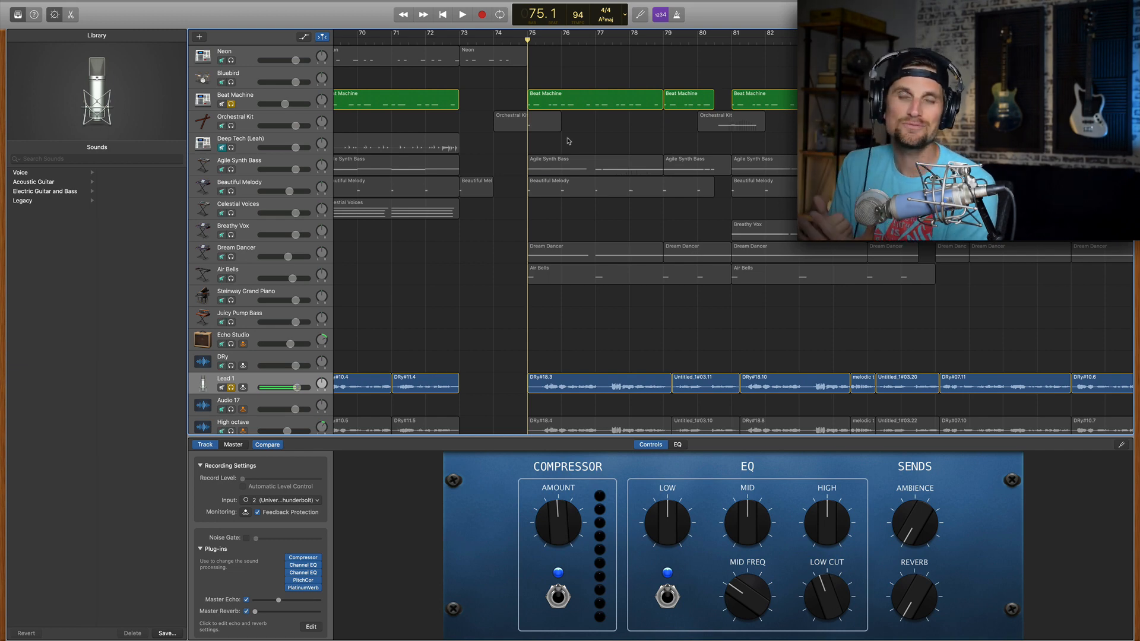
pyautogui.press('space')
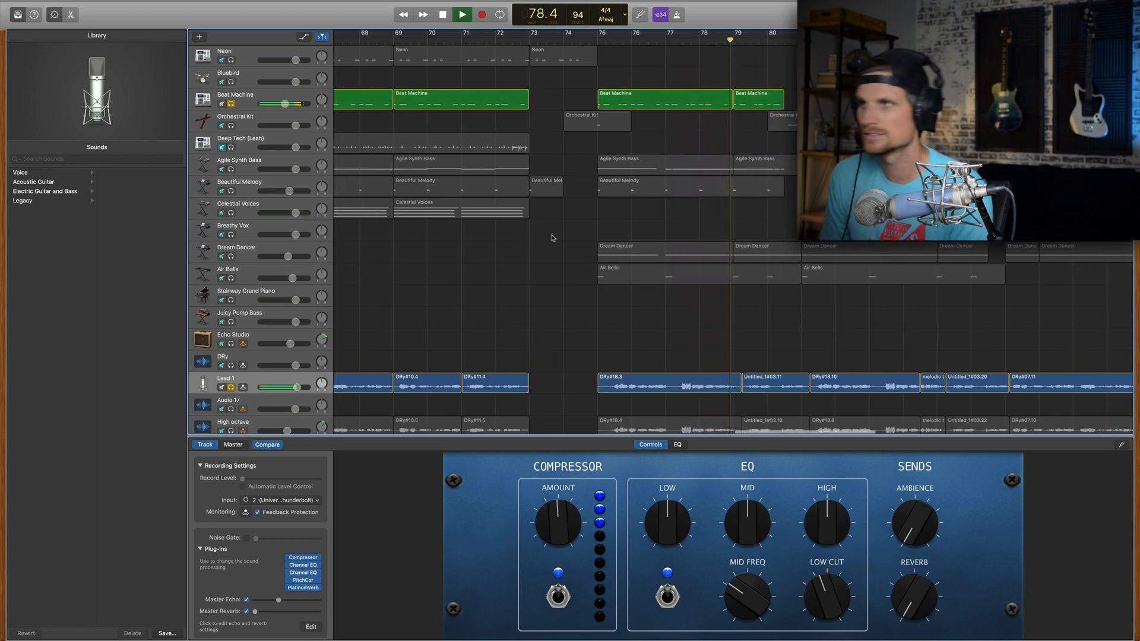
pyautogui.press('space')
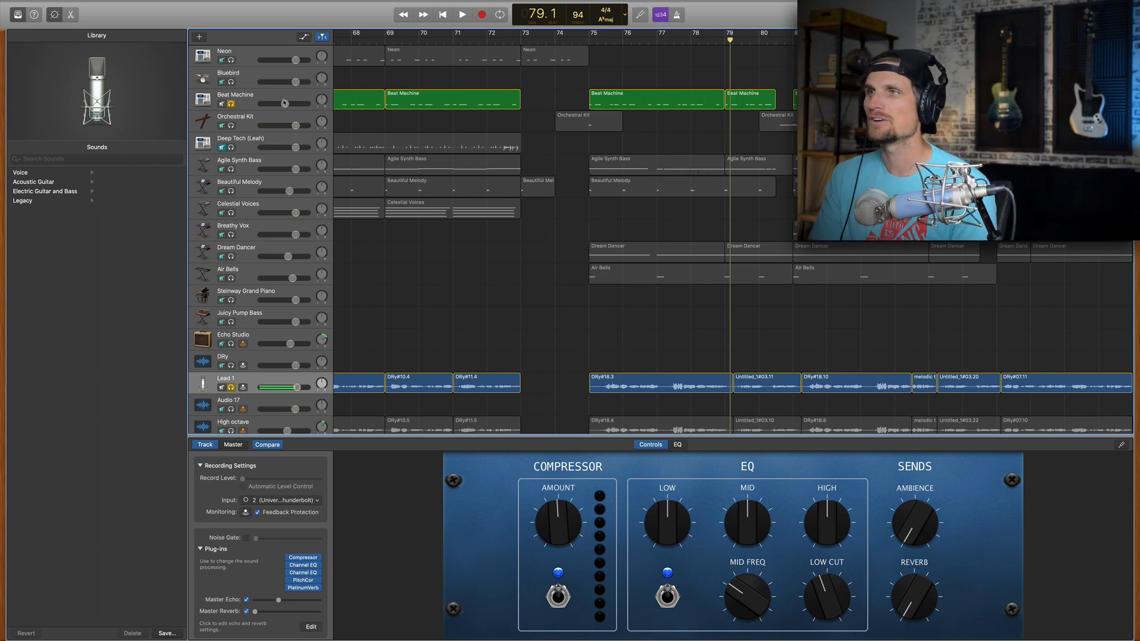
# Step: Replace Beat Machine with Agile Synth Bass in the solo alongside Lead 1 and play from bar 75
pyautogui.click(231, 104)
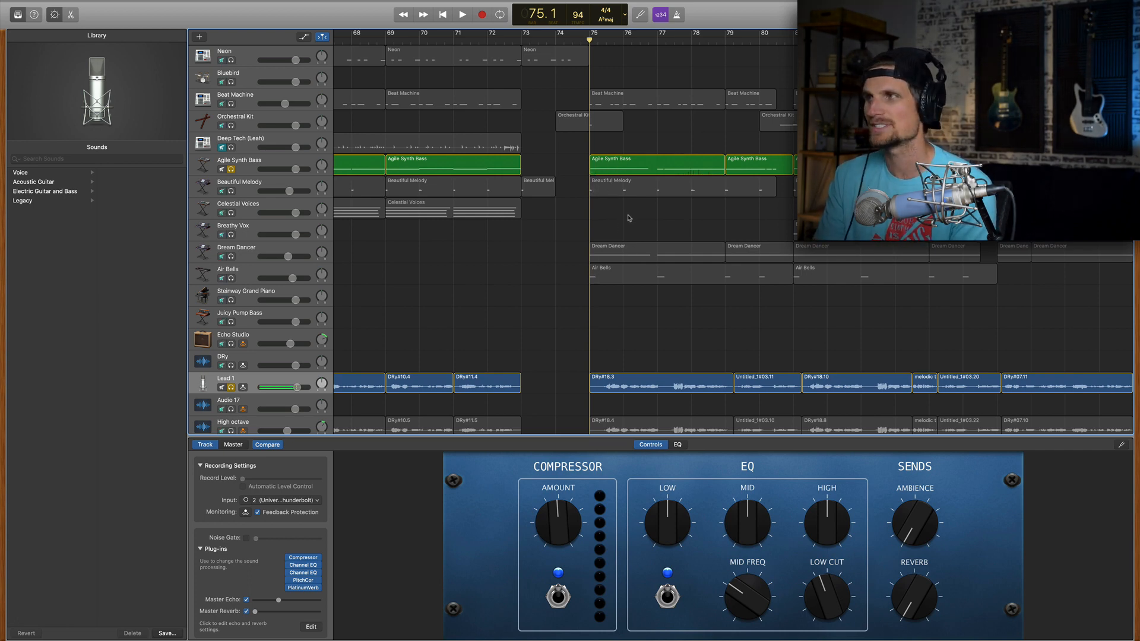
pyautogui.press('space')
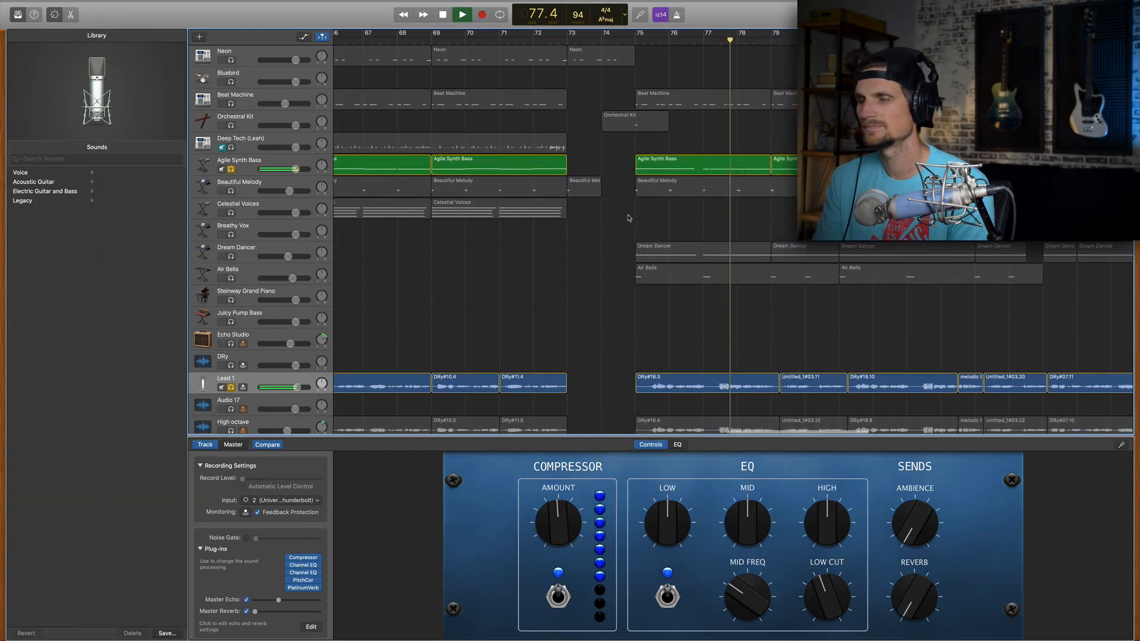